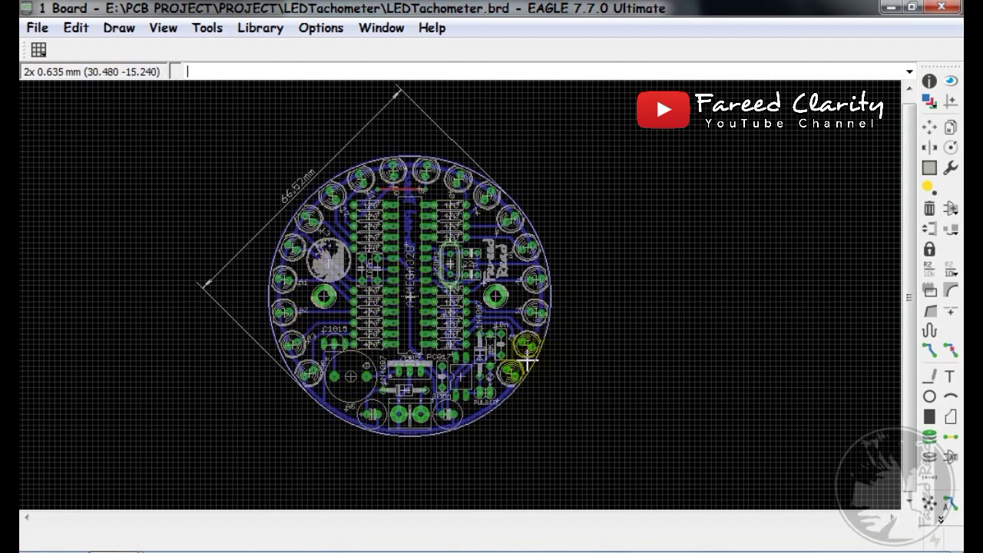
# Examine the LEDTachometer board layout, including its outer ring of LEDs and the components inside it
pyautogui.scroll(1, 502, 314)
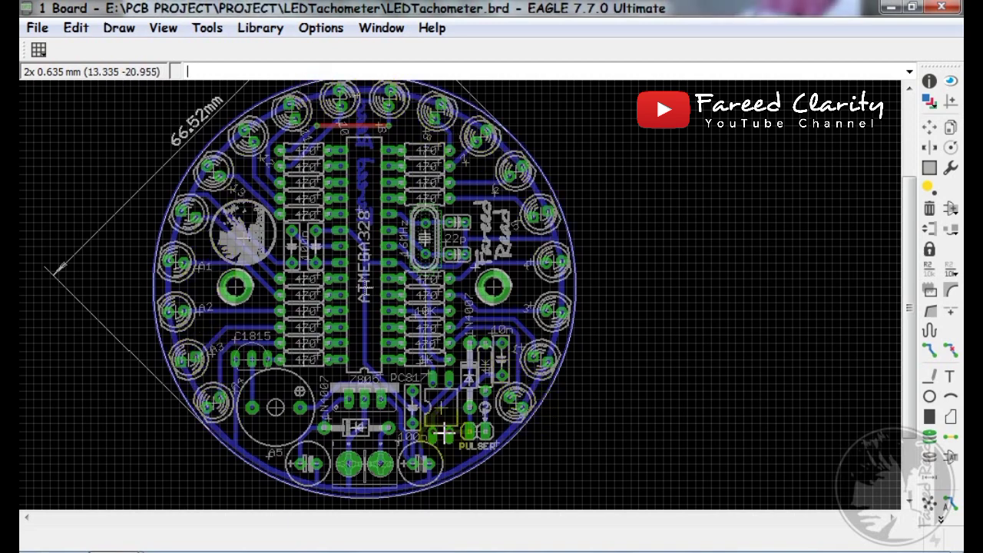
pyautogui.scroll(-3, 443, 435)
pyautogui.scroll(2, 409, 365)
pyautogui.scroll(1, 401, 342)
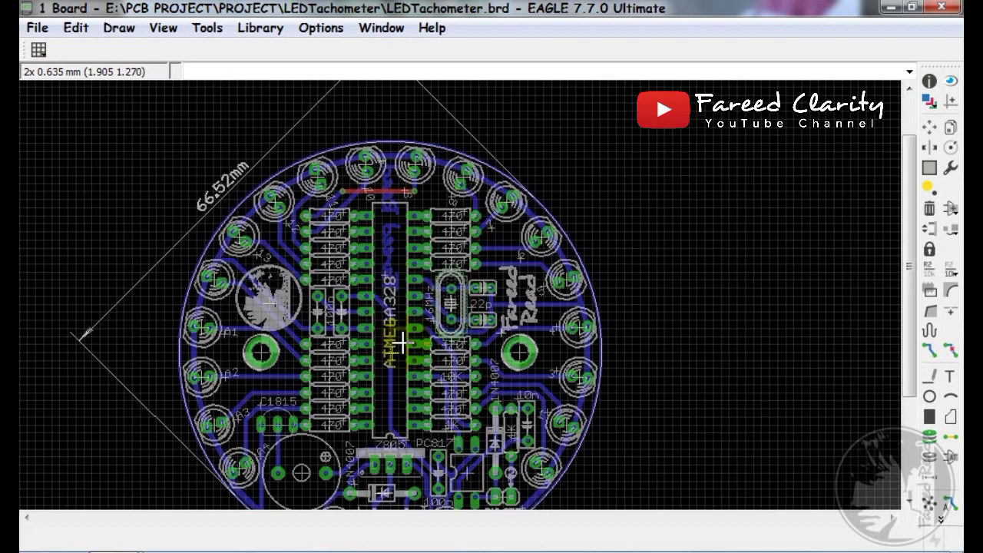
pyautogui.scroll(-1, 450, 363)
pyautogui.scroll(1, 455, 382)
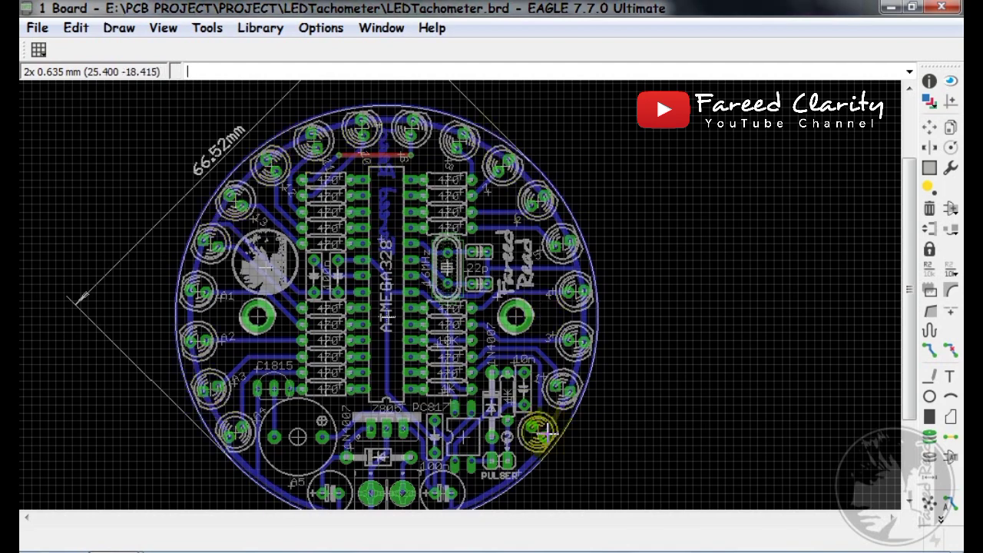
pyautogui.scroll(-2, 491, 388)
pyautogui.scroll(1, 493, 380)
pyautogui.scroll(1, 493, 370)
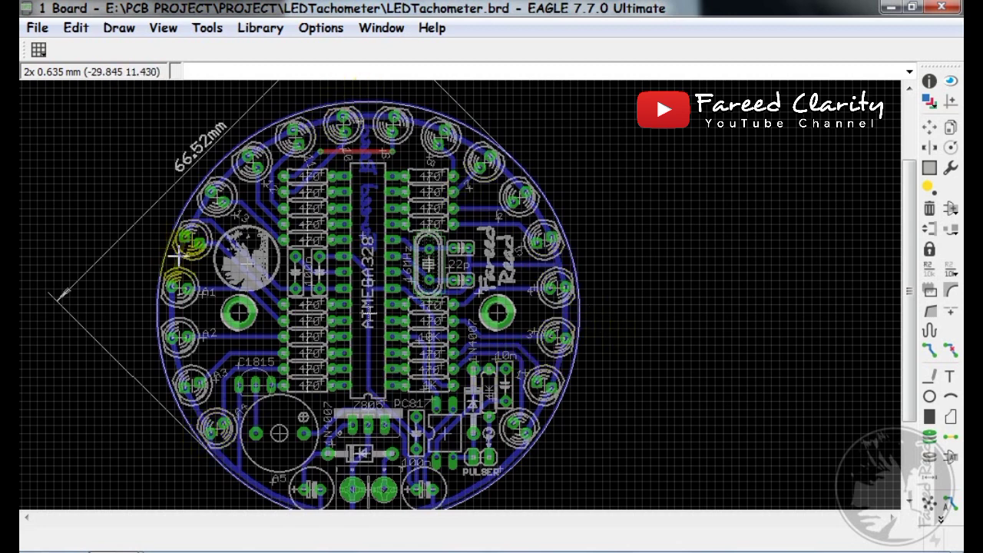
pyautogui.scroll(-2, 342, 246)
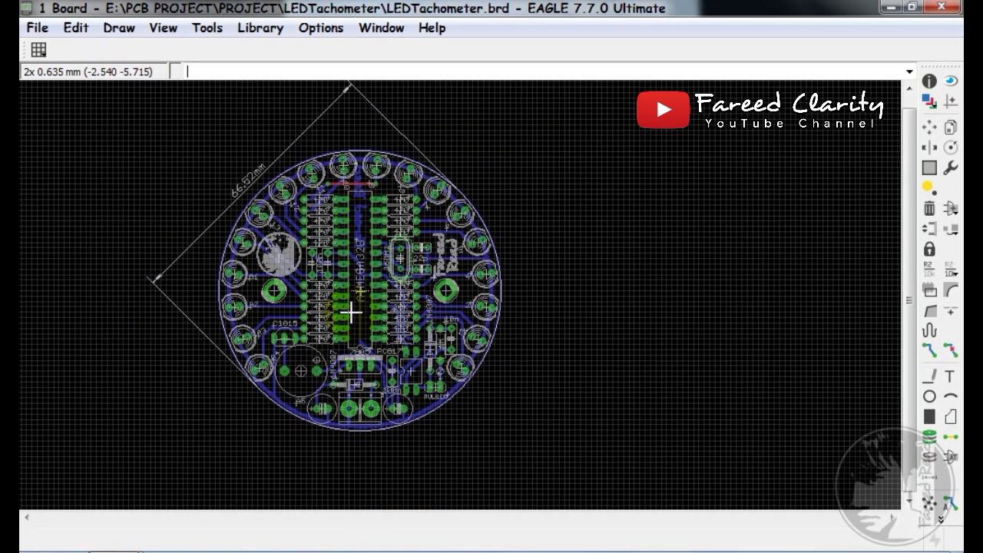
pyautogui.scroll(2, 338, 261)
pyautogui.scroll(-2, 335, 263)
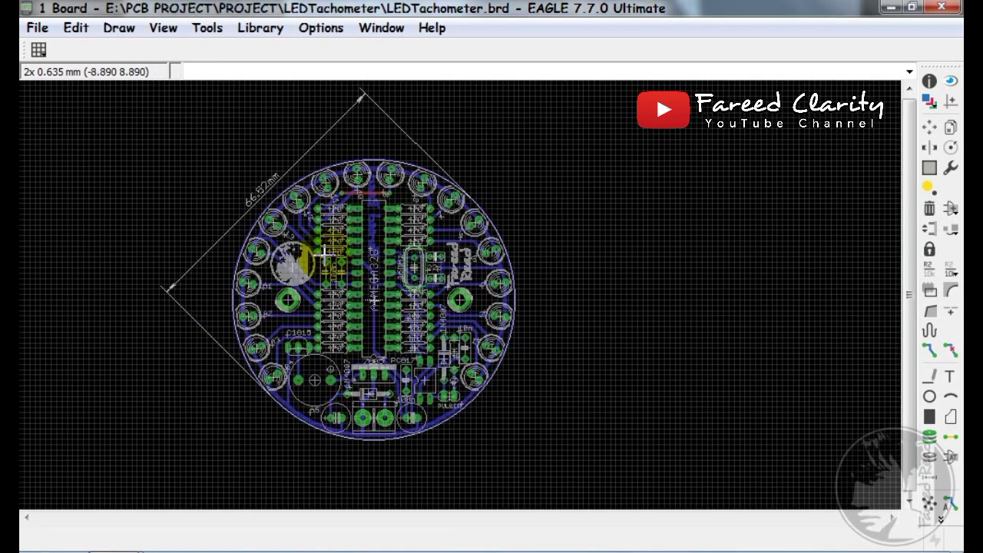
pyautogui.scroll(2, 288, 226)
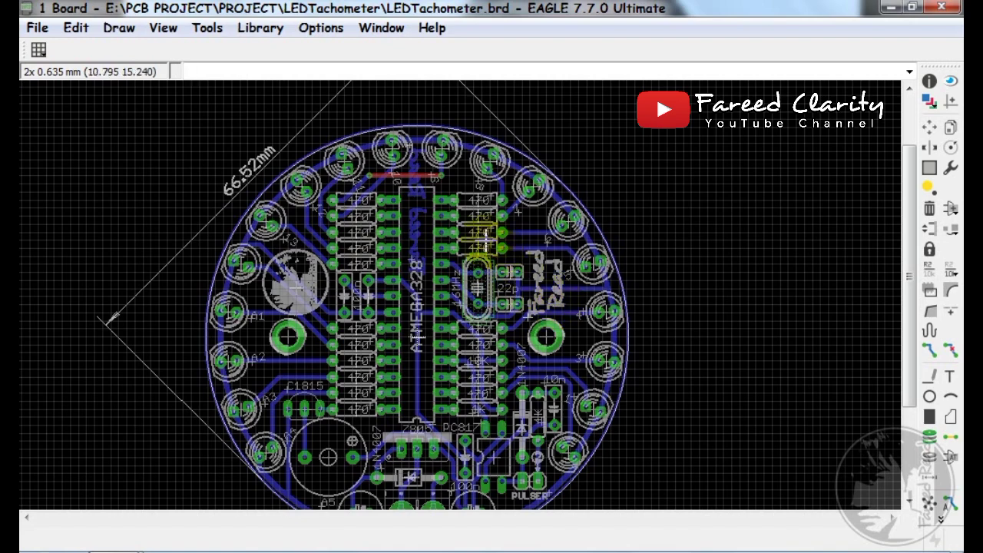
pyautogui.scroll(-2, 486, 253)
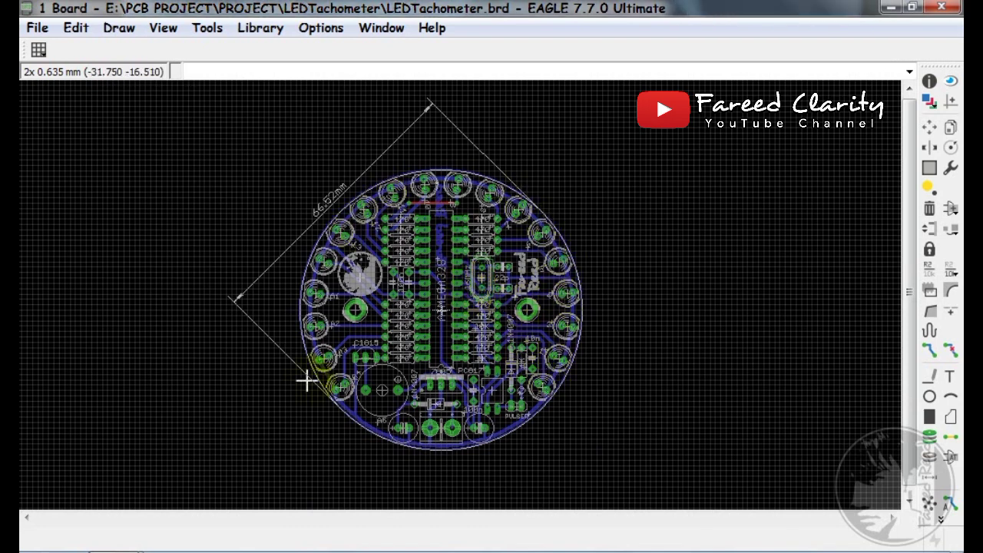
# Switch from the LEDTachometer board to its schematic and create a new blank schematic, accepting the loss of forward-/backannotation
pyautogui.click(37, 28)
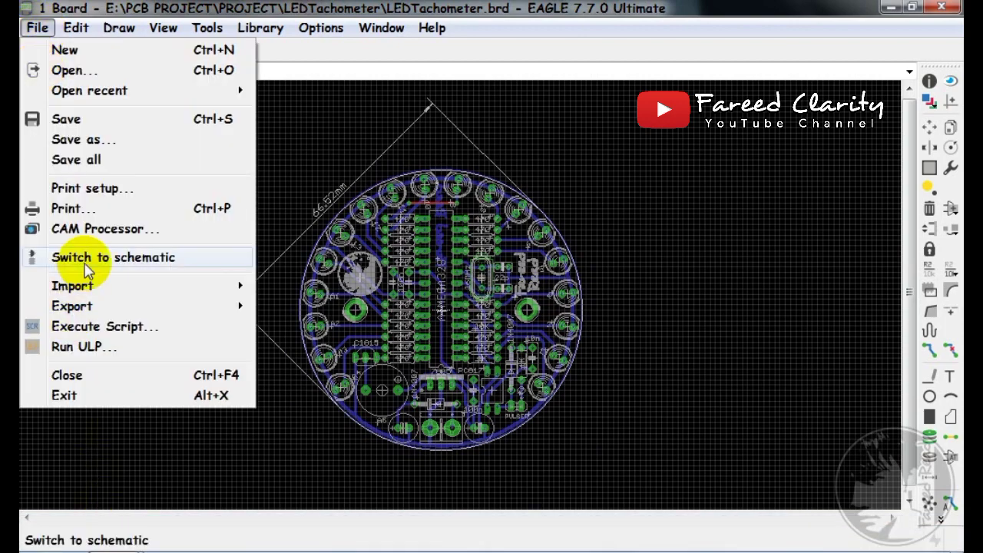
pyautogui.click(95, 258)
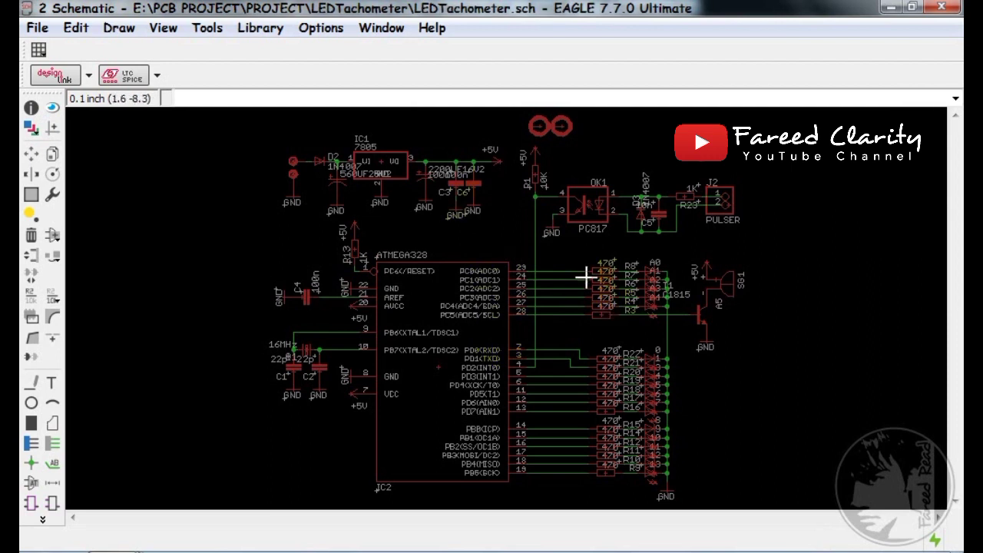
pyautogui.click(37, 28)
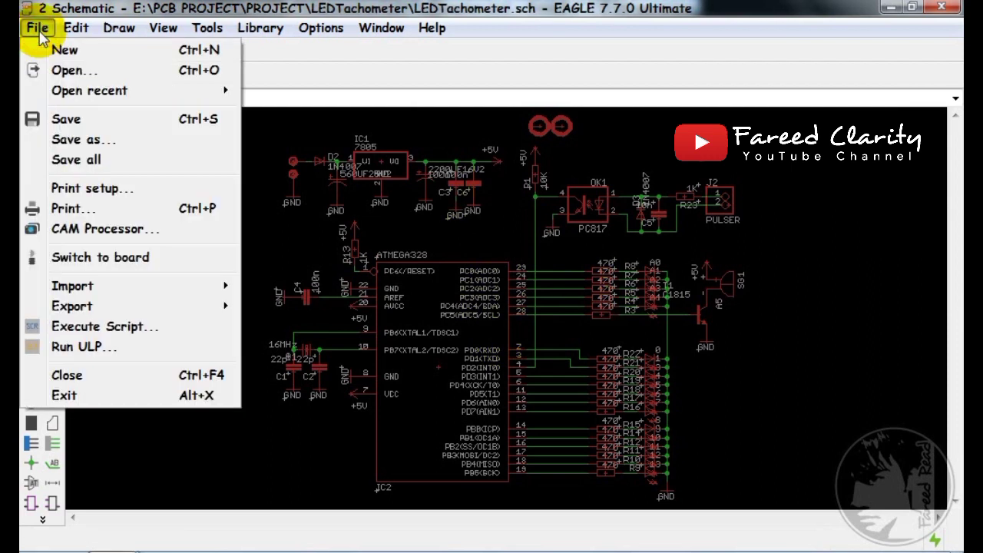
pyautogui.click(64, 49)
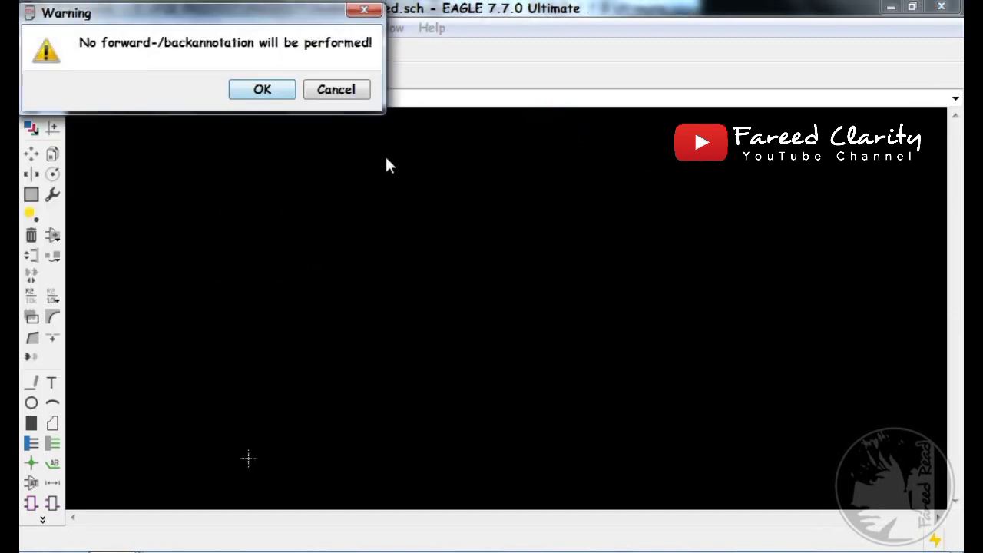
pyautogui.click(285, 93)
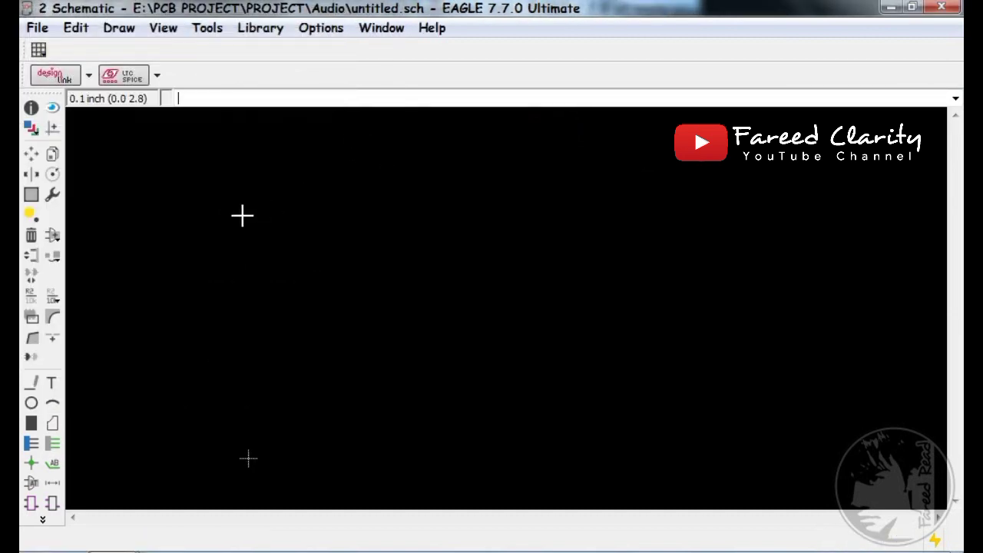
# Hide the design link and LTC SPICE toolbar and switch the schematic grid from inches to 1.27 mm
pyautogui.rightClick(252, 61)
pyautogui.click(297, 163)
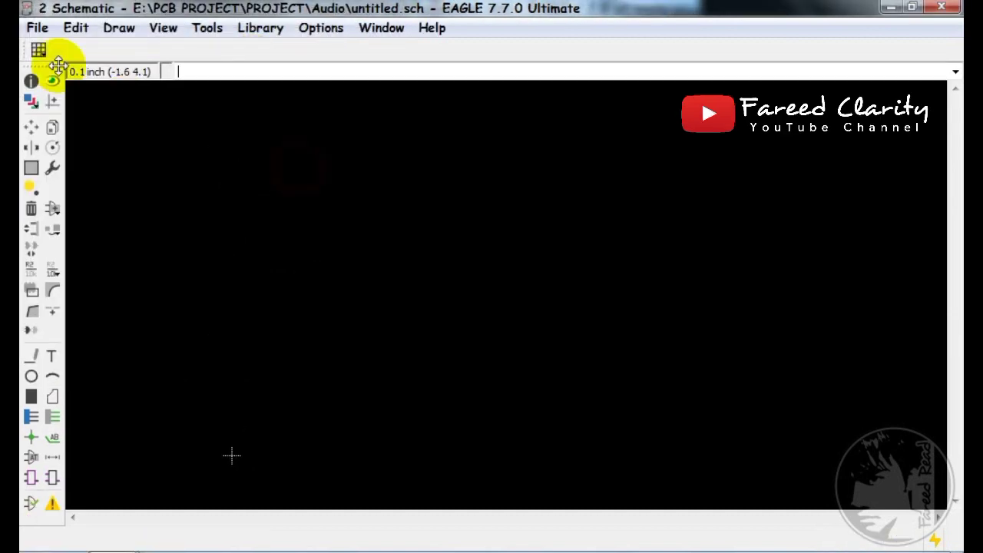
pyautogui.rightClick(42, 52)
pyautogui.click(65, 73)
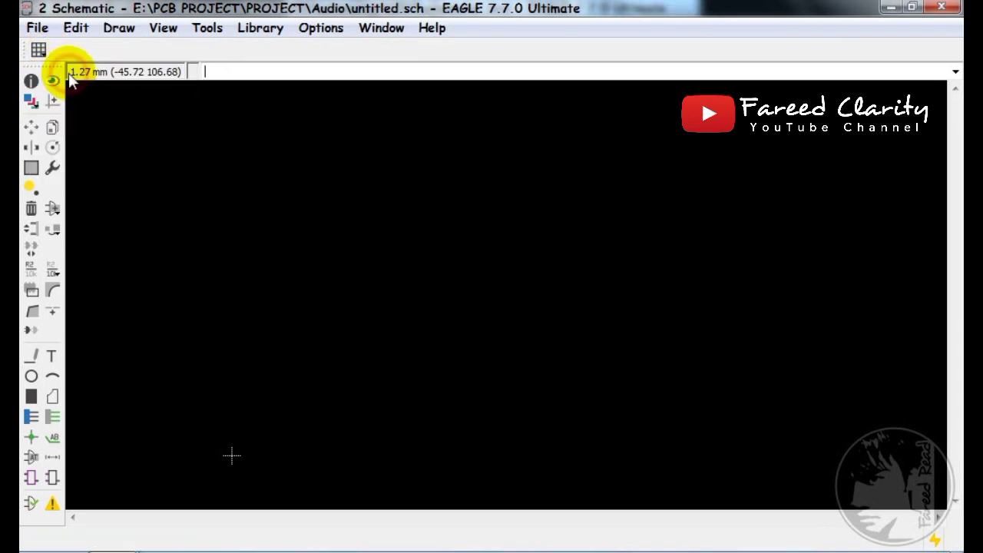
# Choose the LED5MM device from the led library and rotate its symbol 90 degrees so it lies horizontally for placement
pyautogui.scroll(4, 299, 276)
pyautogui.scroll(-4, 447, 231)
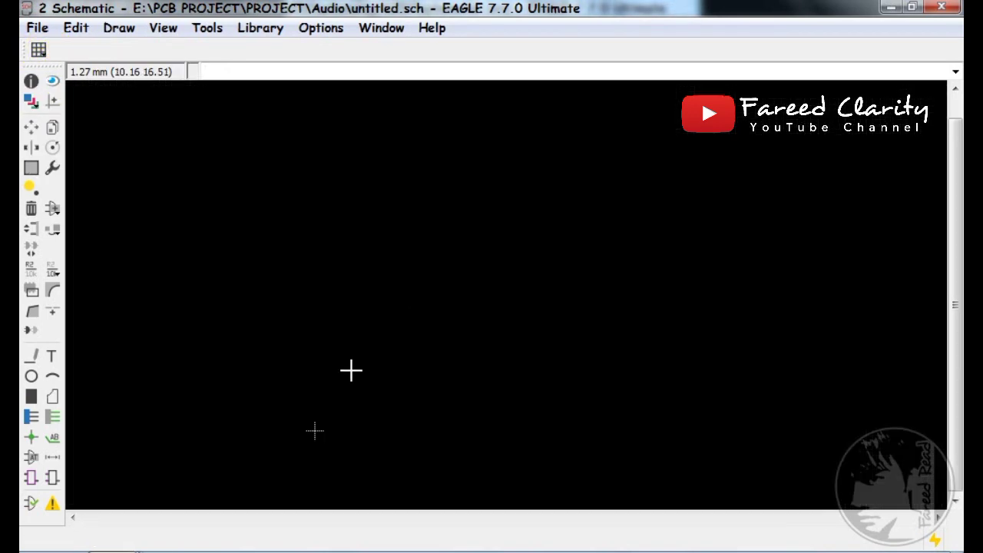
pyautogui.scroll(5, 312, 346)
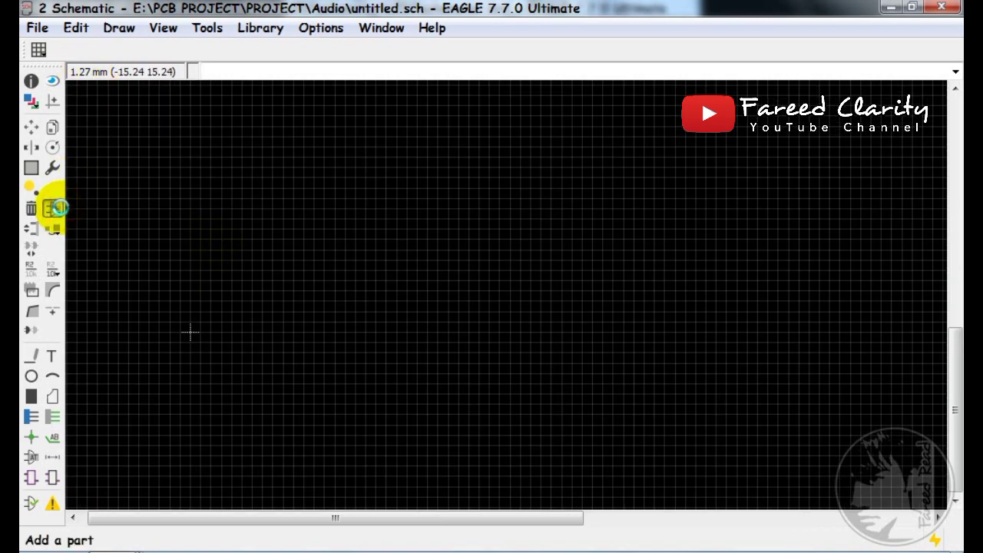
pyautogui.click(53, 208)
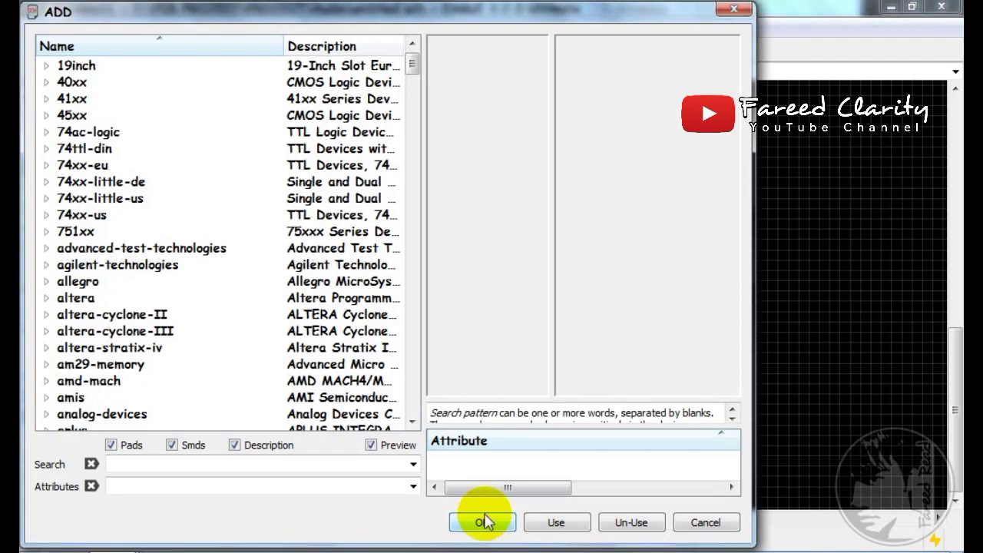
pyautogui.moveTo(409, 67); pyautogui.dragTo(415, 247)
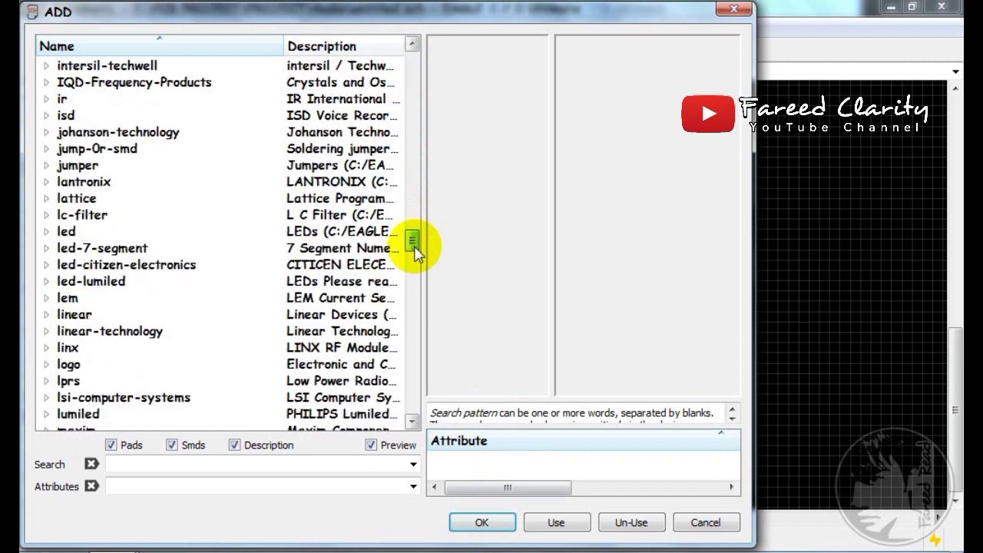
pyautogui.click(46, 231)
pyautogui.scroll(-4, 88, 290)
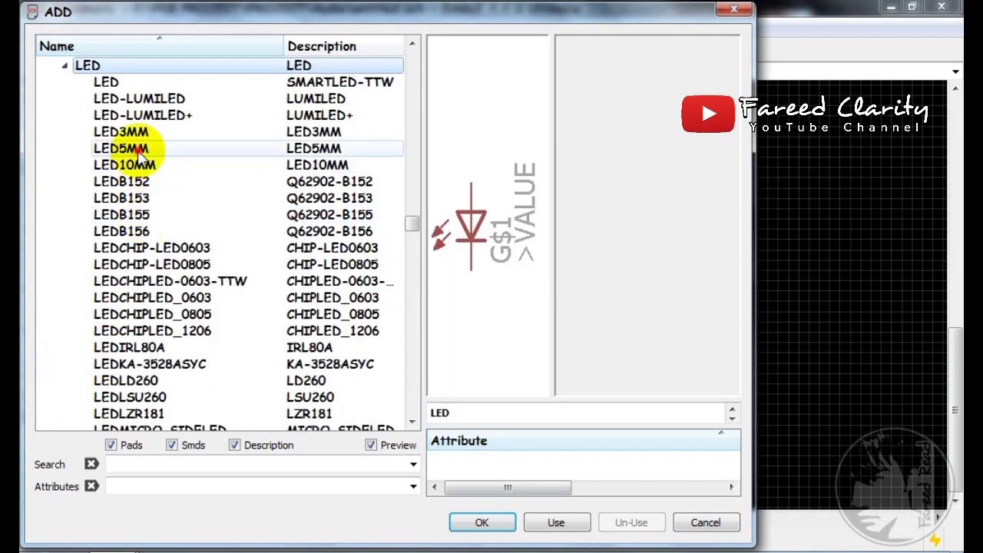
pyautogui.click(124, 149)
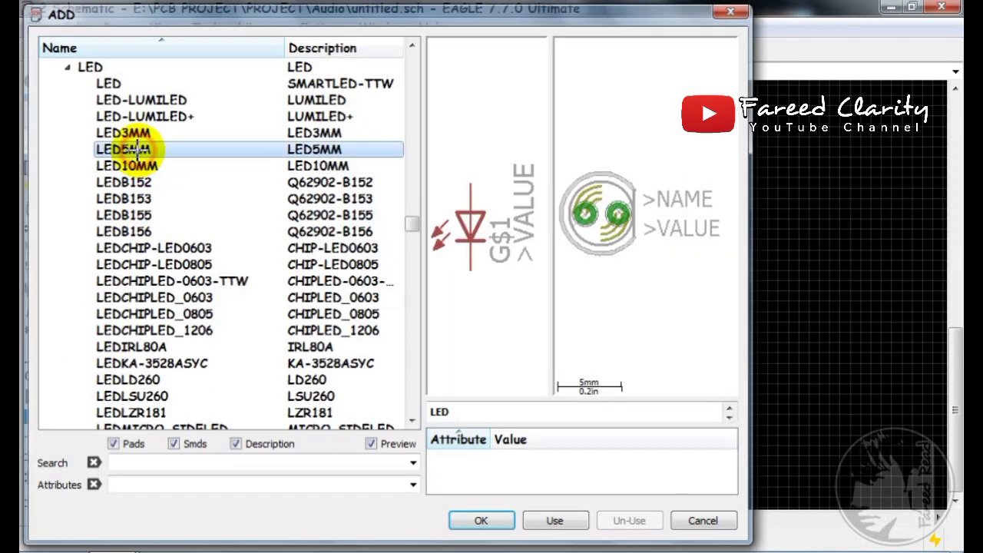
pyautogui.doubleClick(125, 148)
pyautogui.scroll(-2, 246, 192)
pyautogui.rightClick(247, 196)
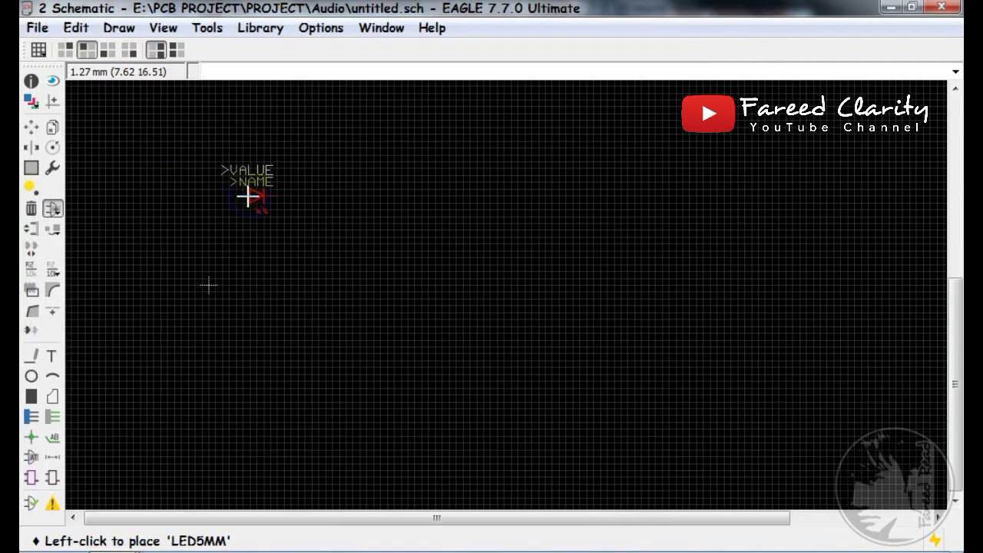
# Place five LED5MM symbols side by side in an evenly spaced horizontal row
pyautogui.click(281, 196)
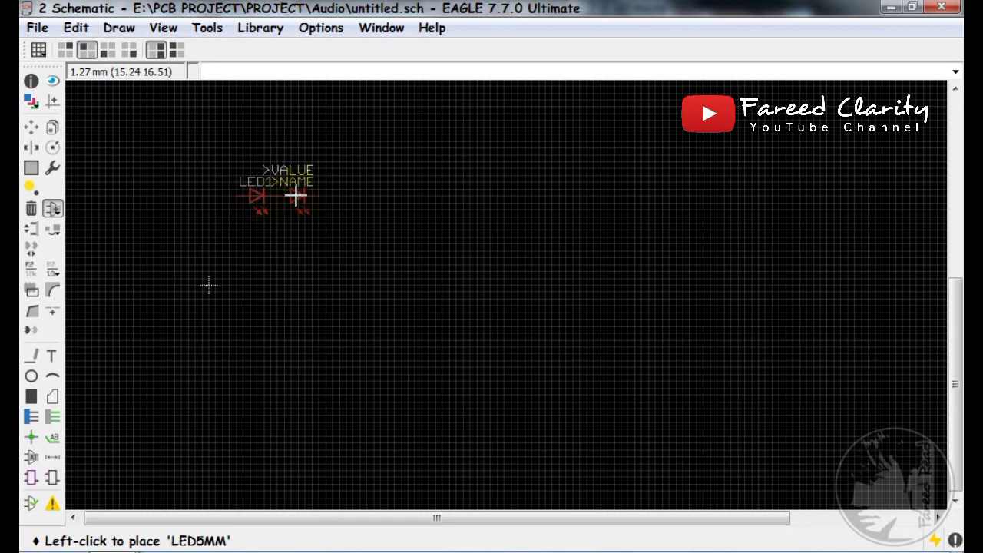
pyautogui.scroll(5, 300, 196)
pyautogui.click(340, 198)
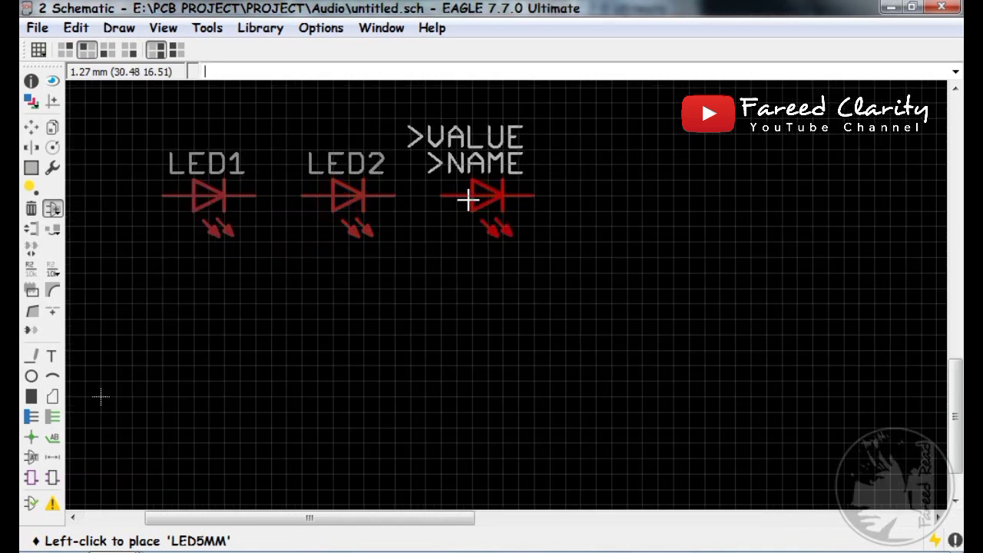
pyautogui.click(468, 198)
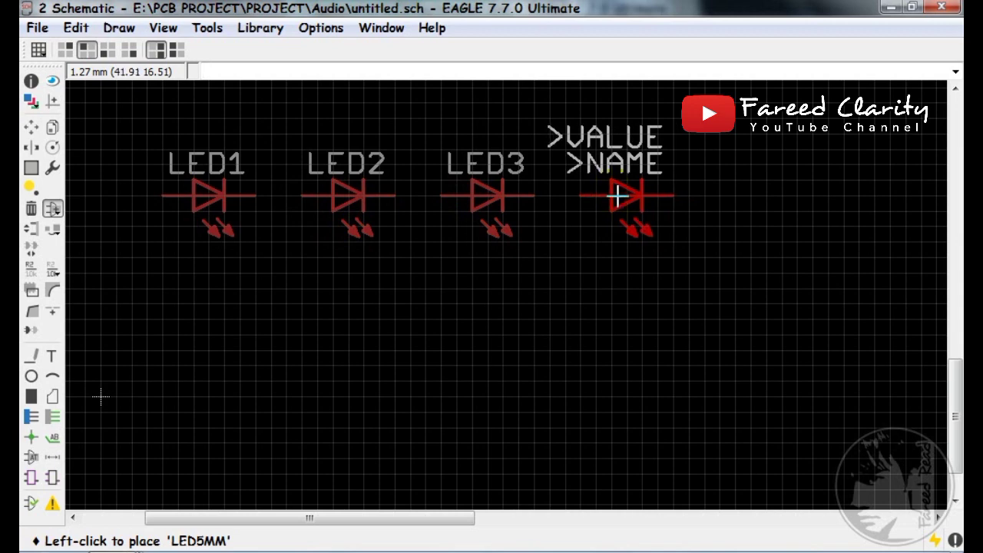
pyautogui.click(612, 197)
pyautogui.click(730, 194)
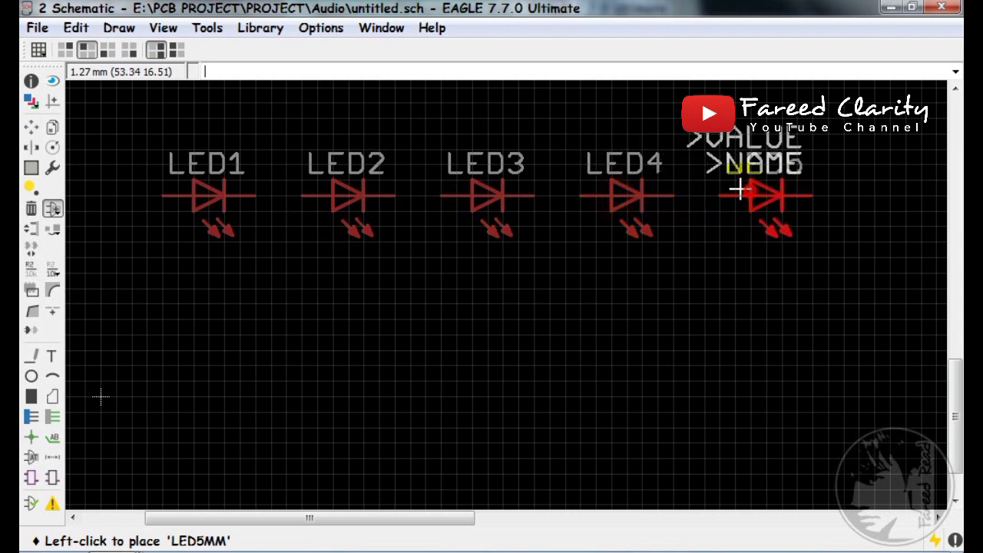
# Group the row of five LEDs and place a copy directly below it as a second row
pyautogui.scroll(-3, 493, 194)
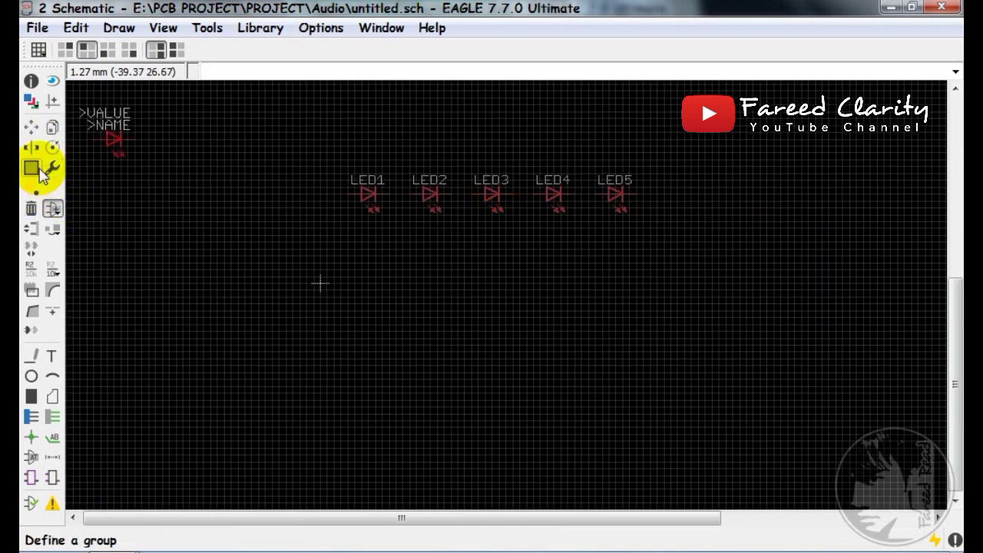
pyautogui.click(31, 168)
pyautogui.moveTo(321, 144); pyautogui.dragTo(749, 307)
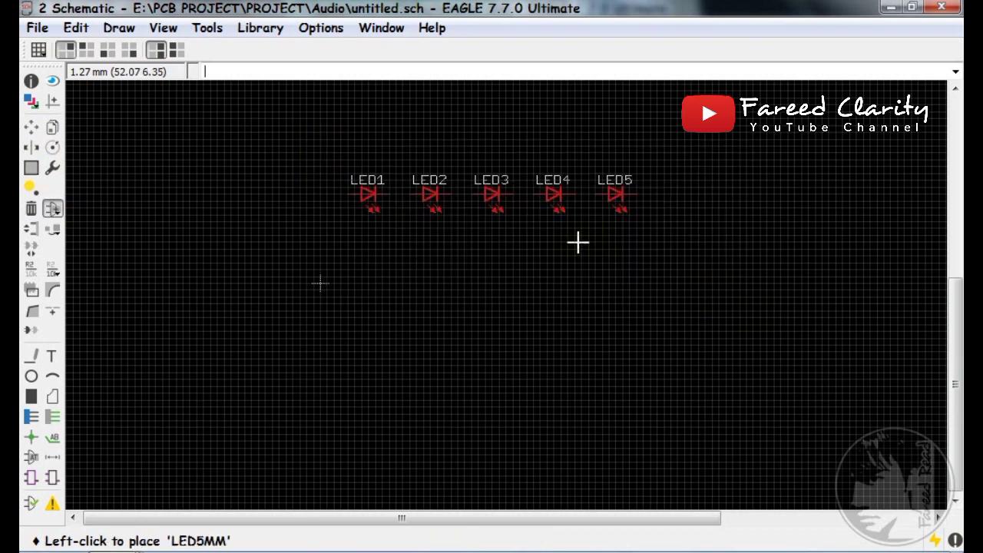
pyautogui.click(53, 126)
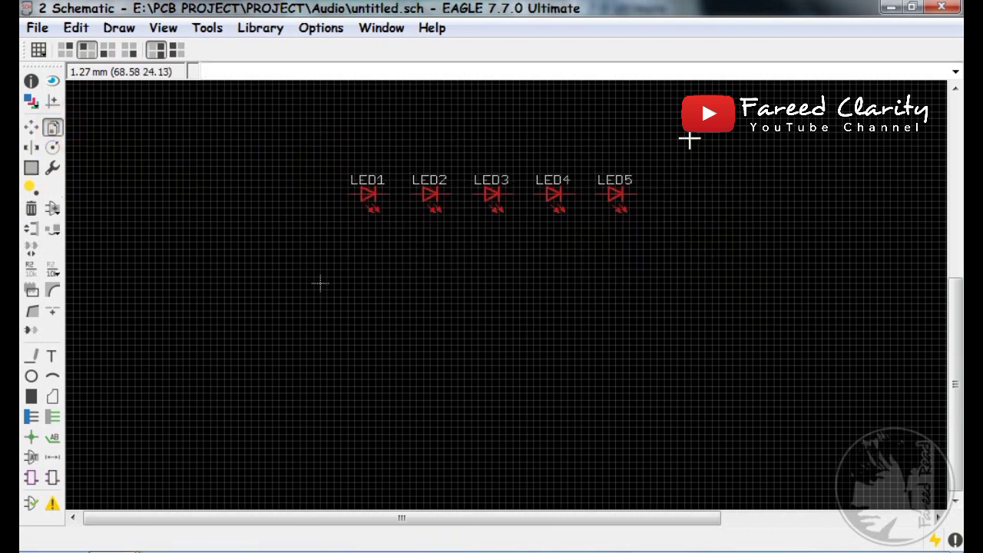
pyautogui.rightClick(729, 150)
pyautogui.click(759, 147)
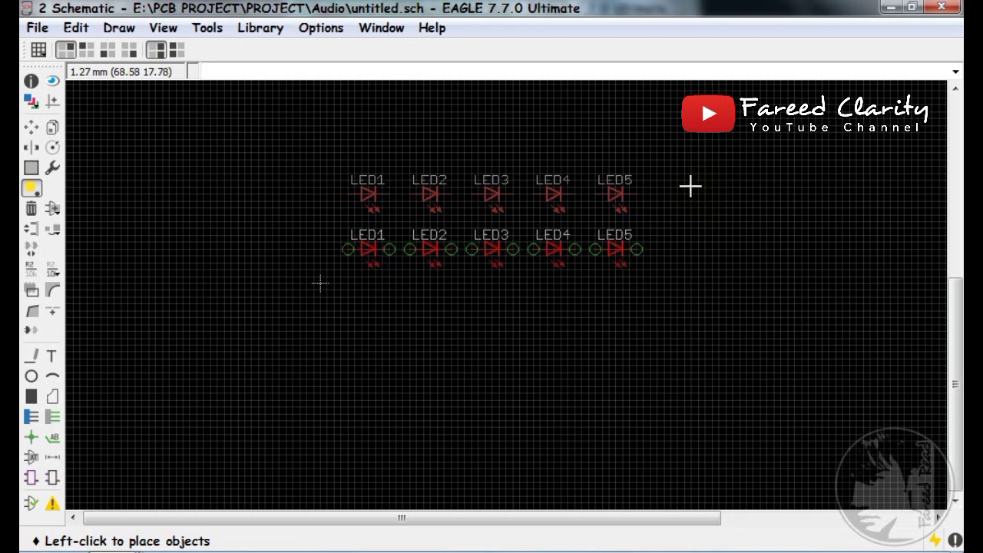
pyautogui.click(697, 186)
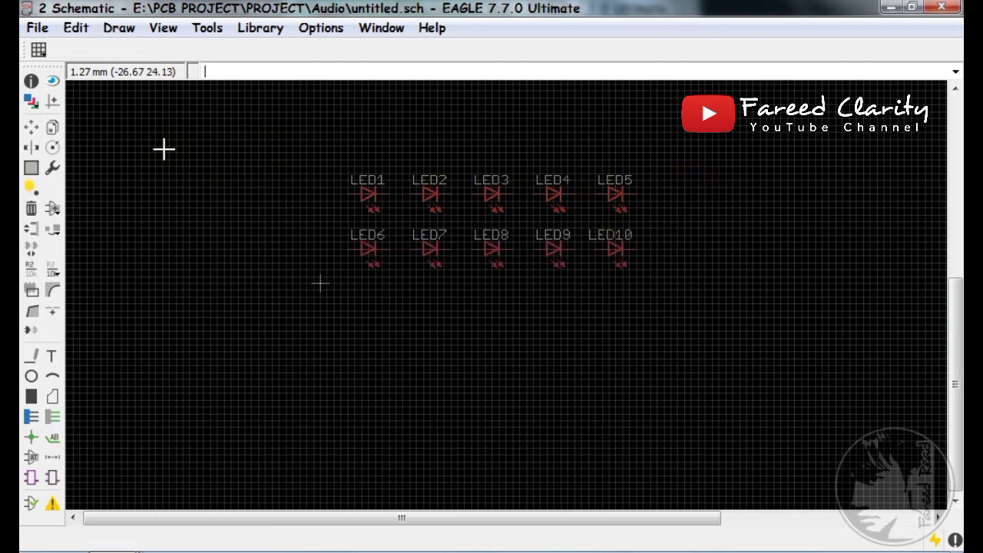
# Group all ten LEDs and place a copy below them to form the third and fourth rows
pyautogui.click(32, 168)
pyautogui.moveTo(318, 146); pyautogui.dragTo(670, 351)
pyautogui.click(52, 126)
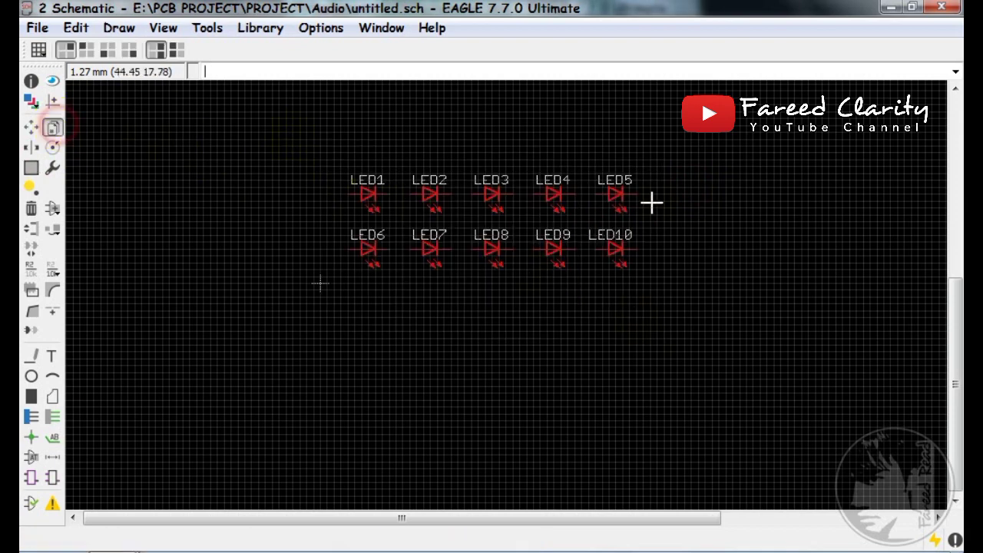
pyautogui.rightClick(739, 151)
pyautogui.click(766, 161)
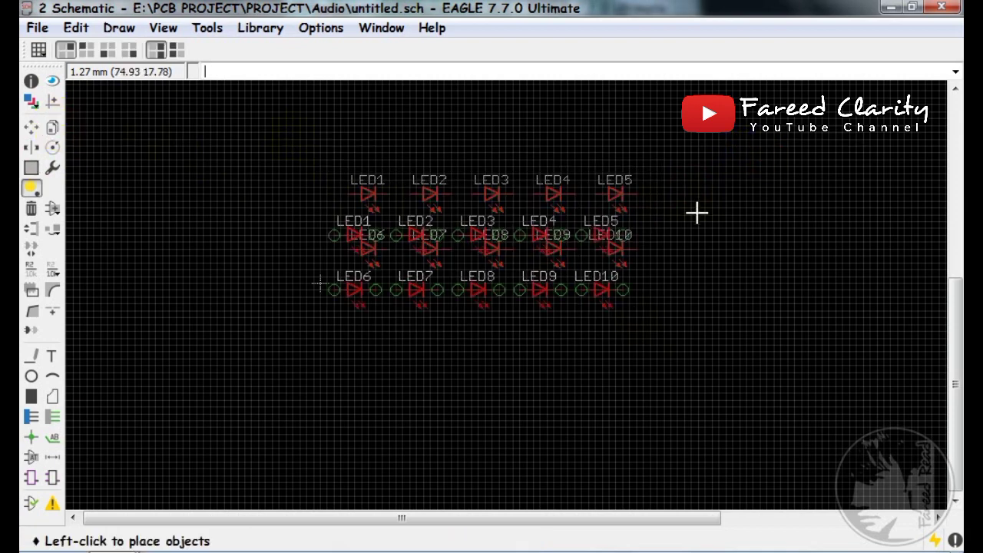
pyautogui.click(735, 249)
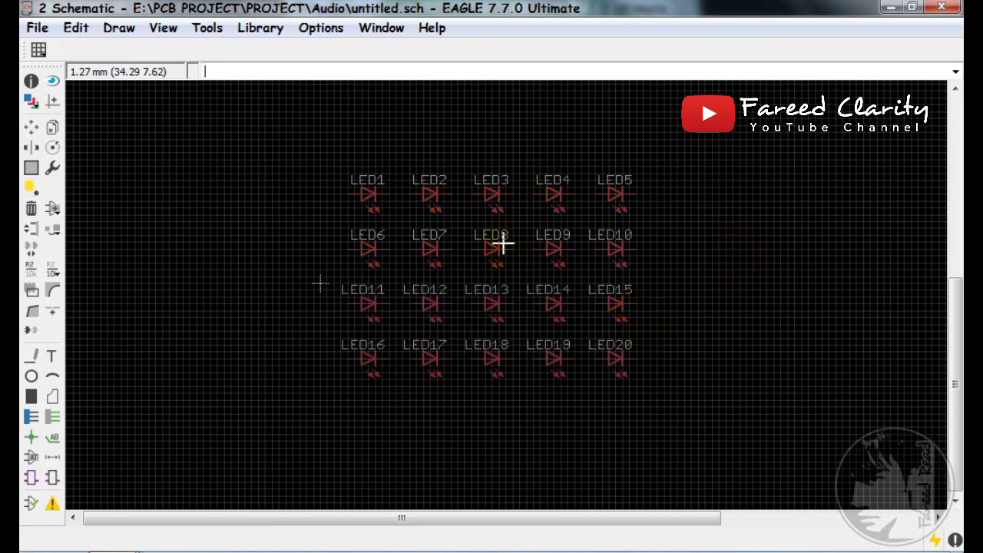
# Create the board layout from the twenty-LED schematic and switch to it
pyautogui.click(37, 29)
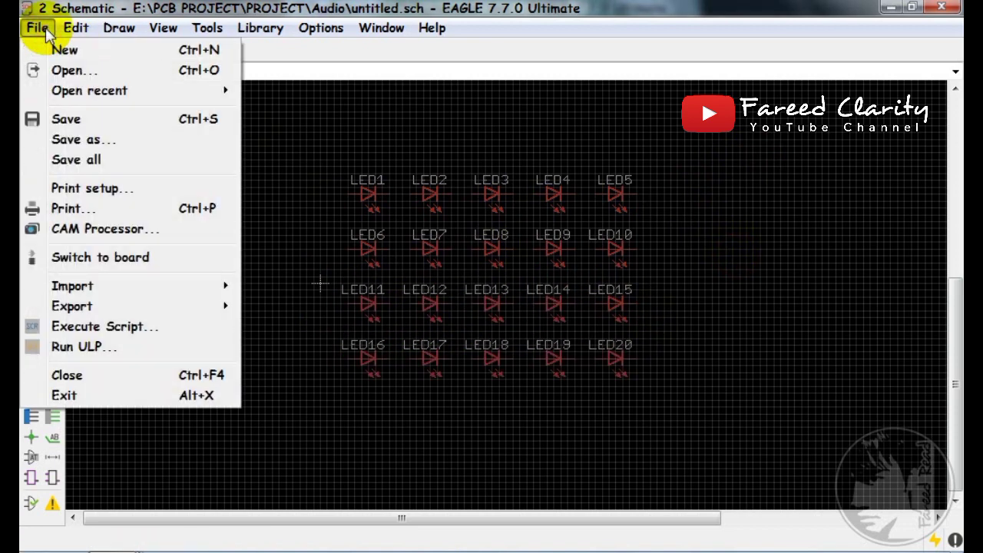
pyautogui.click(119, 257)
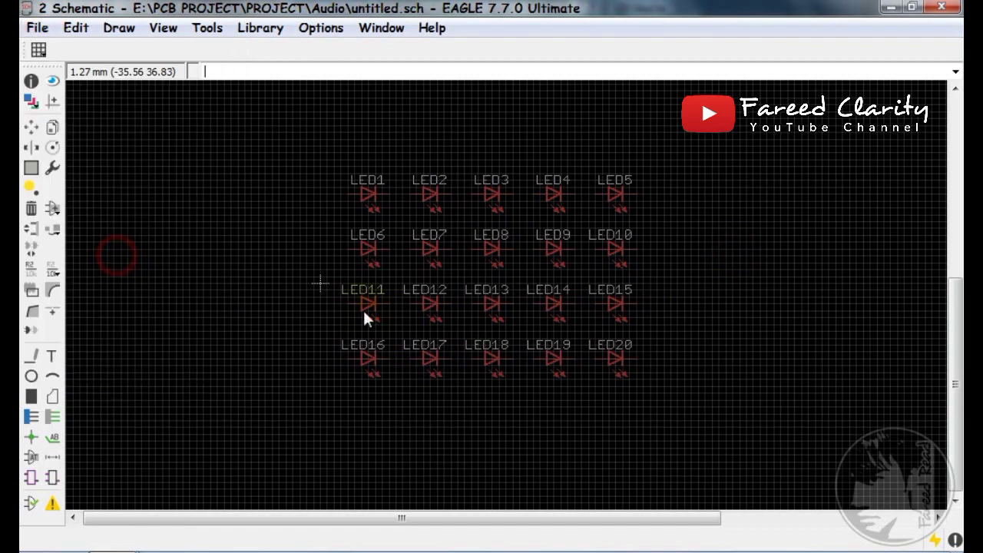
pyautogui.click(362, 309)
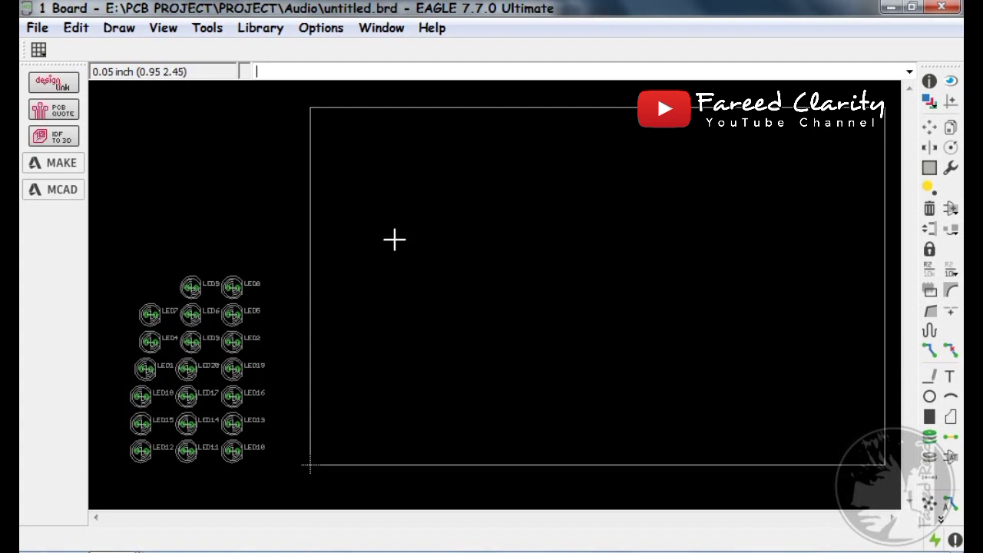
pyautogui.scroll(-1, 394, 240)
pyautogui.scroll(1, 377, 417)
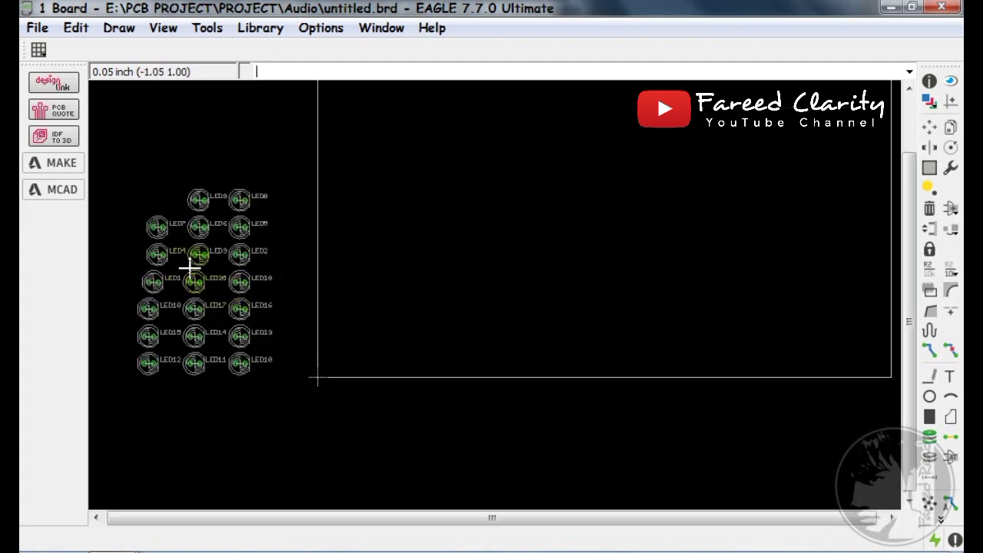
# Hide the Design Link, PCB Quote, MAKE and MCAD shortcuts and relocate the grid toolbar onto the menu bar row
pyautogui.rightClick(55, 269)
pyautogui.click(114, 337)
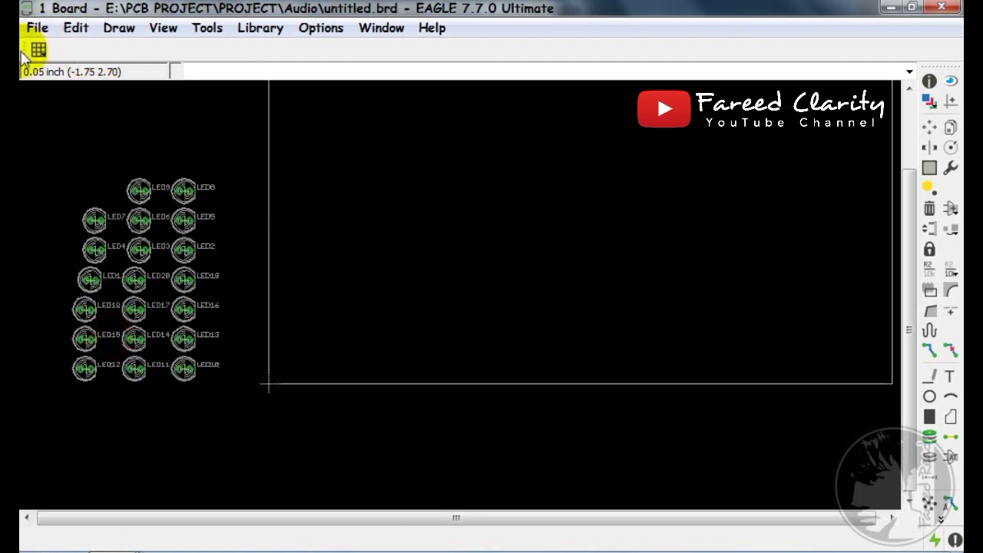
pyautogui.moveTo(30, 46); pyautogui.dragTo(67, 23)
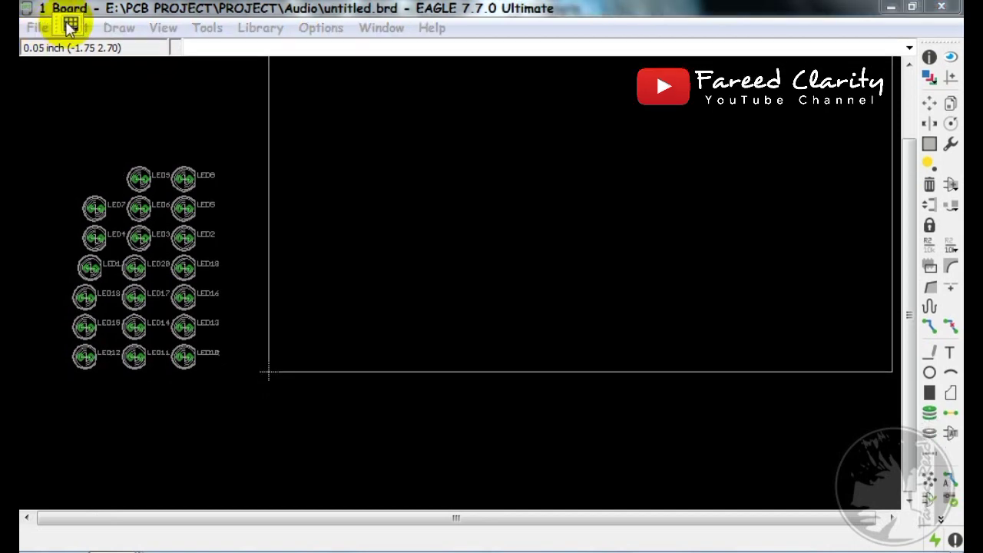
# Switch the board grid to 1.27 mm with grid lines displayed
pyautogui.rightClick(73, 27)
pyautogui.click(93, 46)
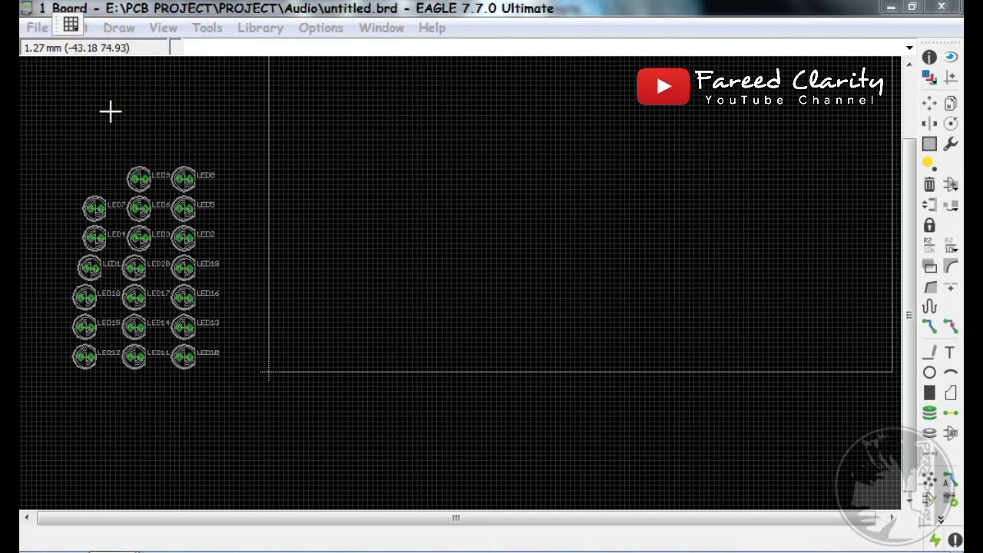
# Delete all four lines of the default rectangular board outline
pyautogui.scroll(-2, 170, 239)
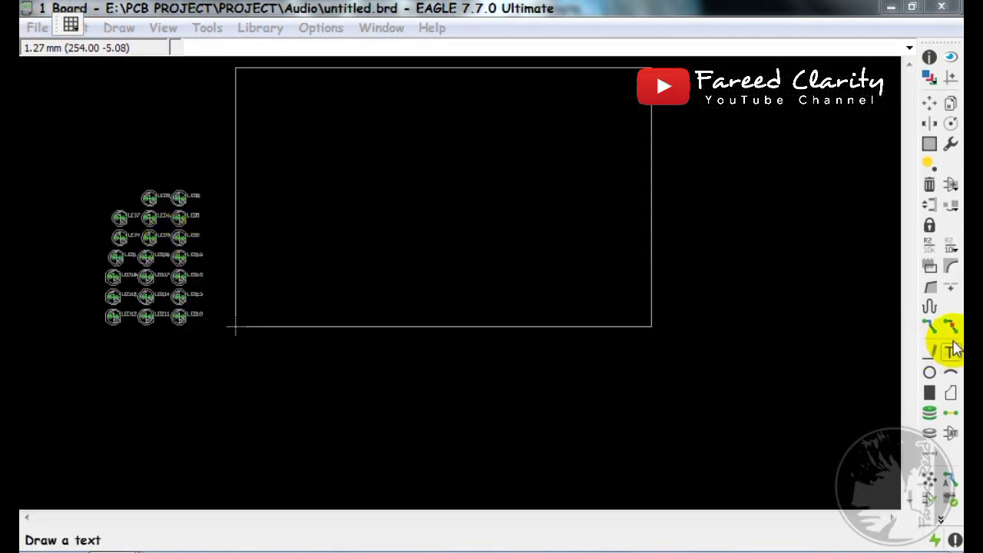
pyautogui.click(938, 185)
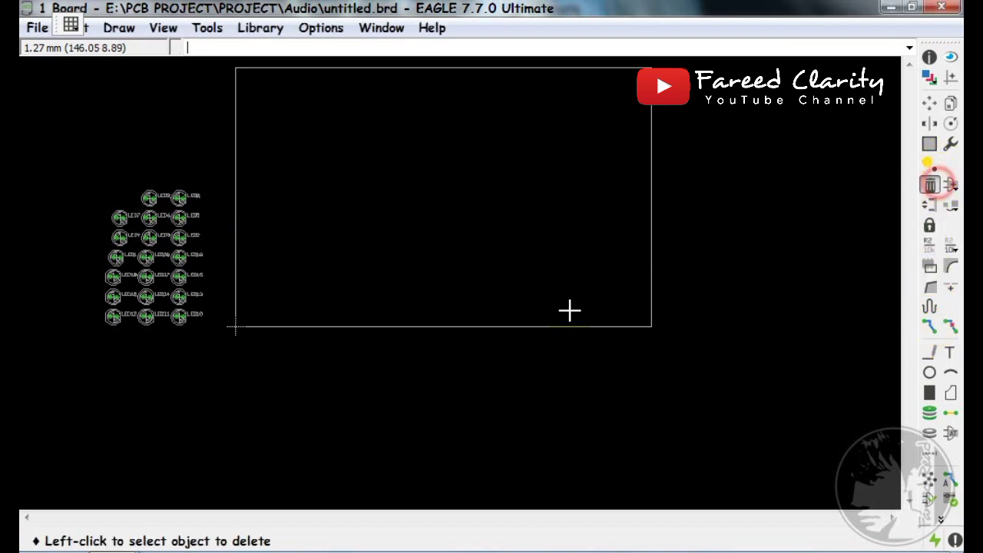
pyautogui.click(568, 325)
pyautogui.click(637, 235)
pyautogui.click(536, 73)
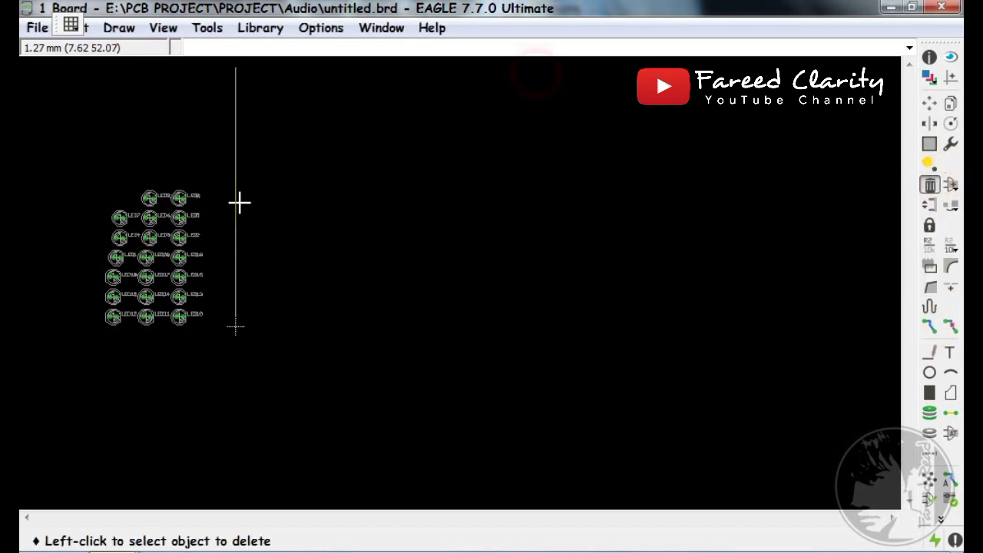
pyautogui.click(237, 202)
pyautogui.scroll(-3, 318, 292)
pyautogui.scroll(3, 318, 291)
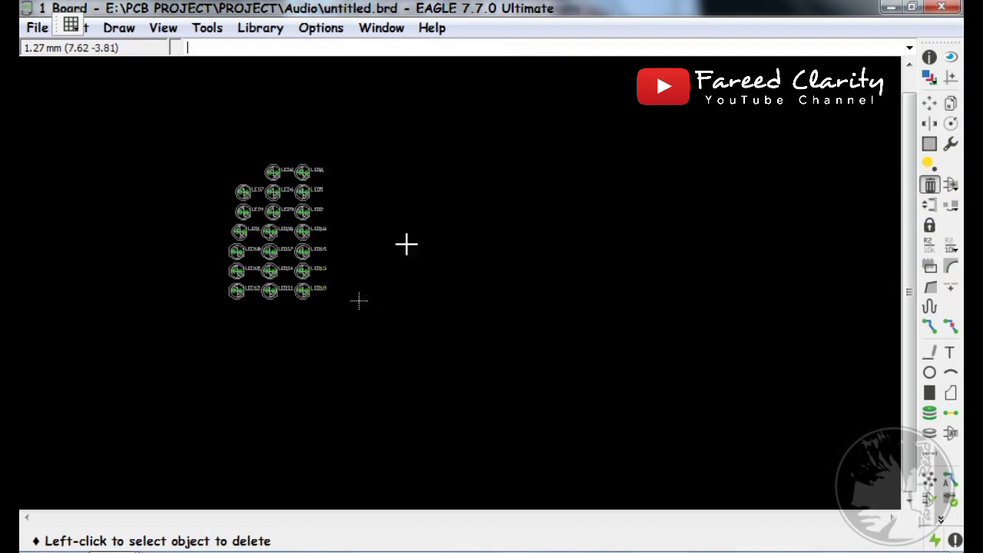
# Start a dimension at the board origin and assign it to layer 20 Dimension
pyautogui.scroll(2, 347, 244)
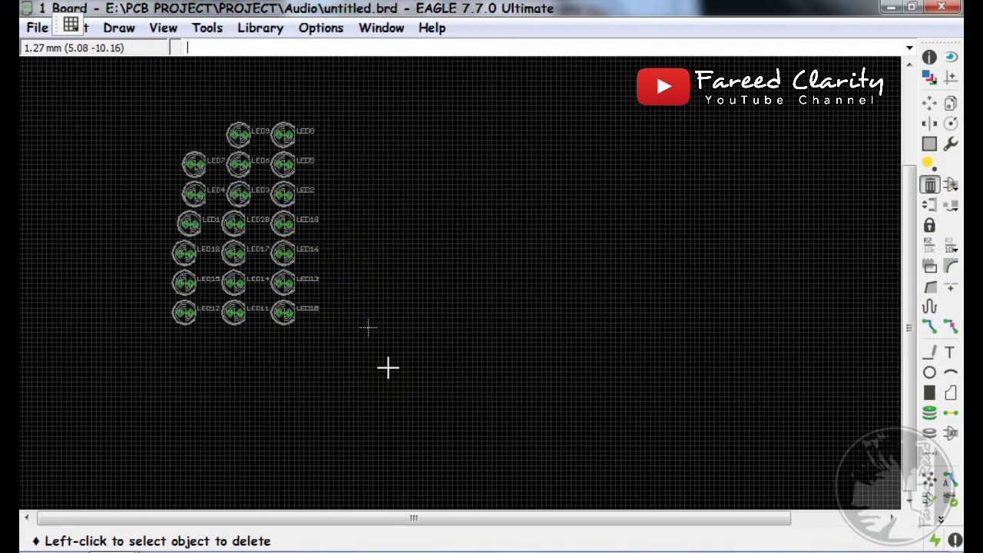
pyautogui.scroll(-3, 362, 318)
pyautogui.scroll(3, 362, 319)
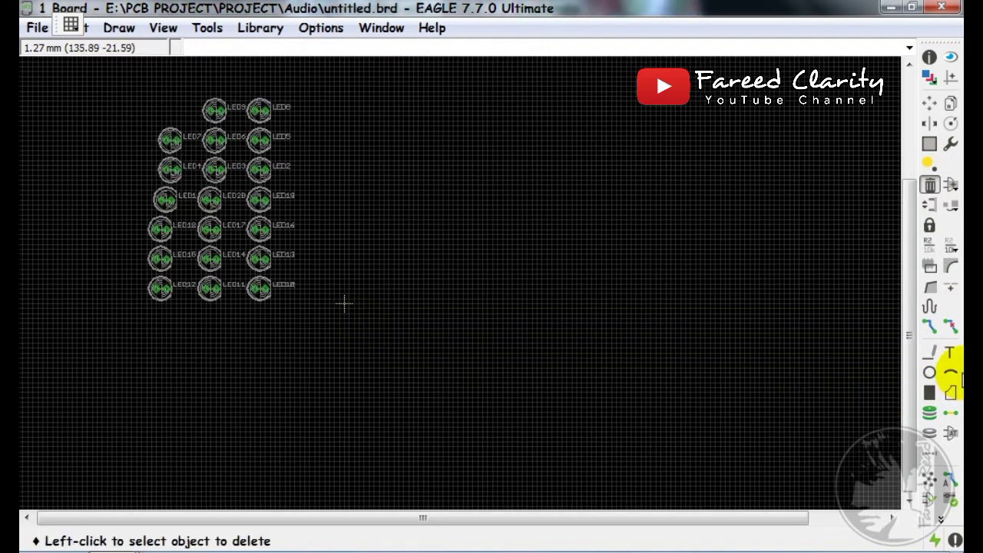
pyautogui.click(929, 373)
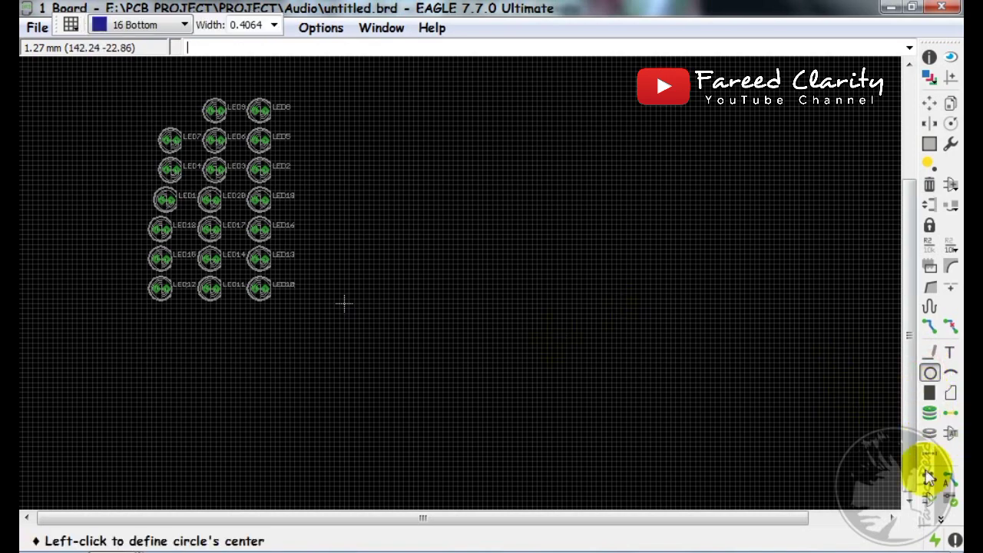
pyautogui.click(932, 459)
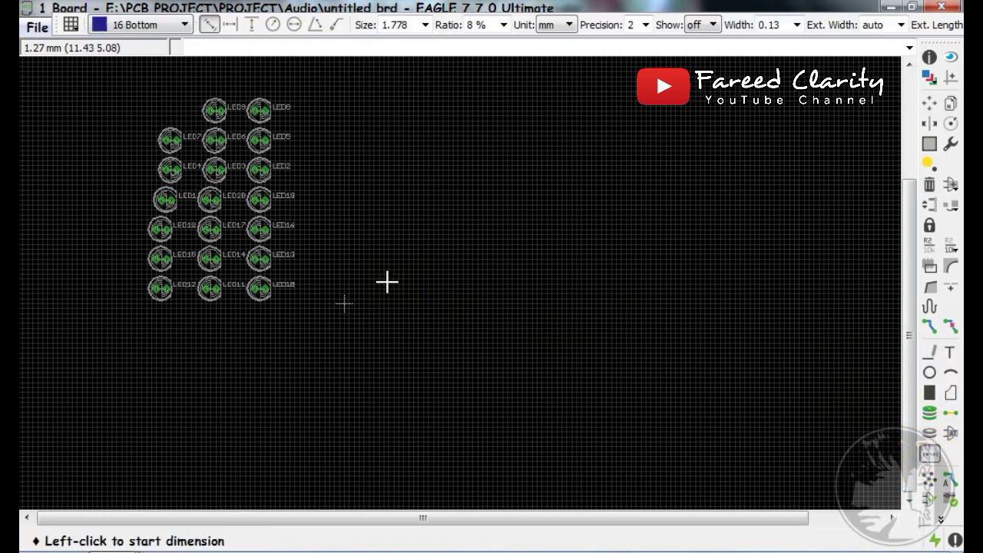
pyautogui.scroll(4, 345, 327)
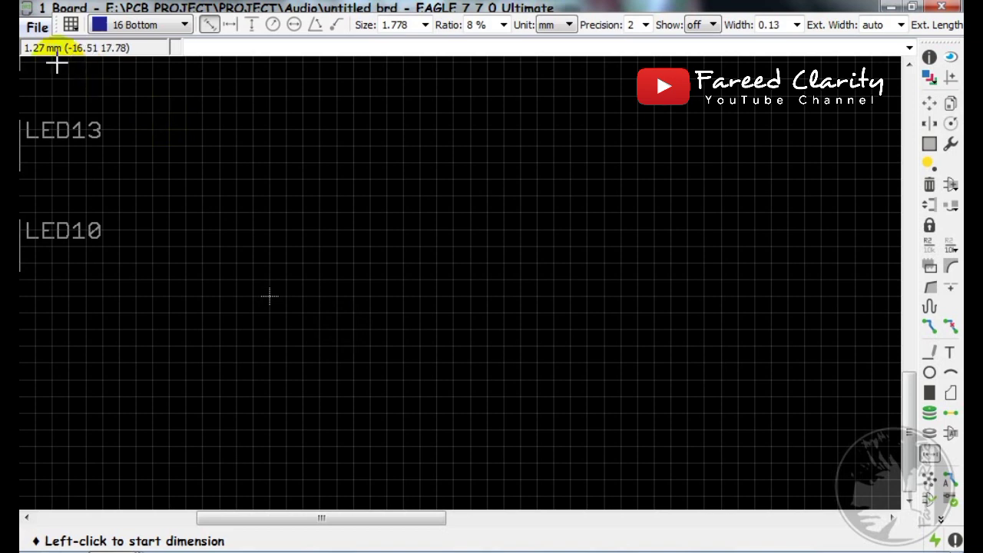
pyautogui.scroll(2, 261, 296)
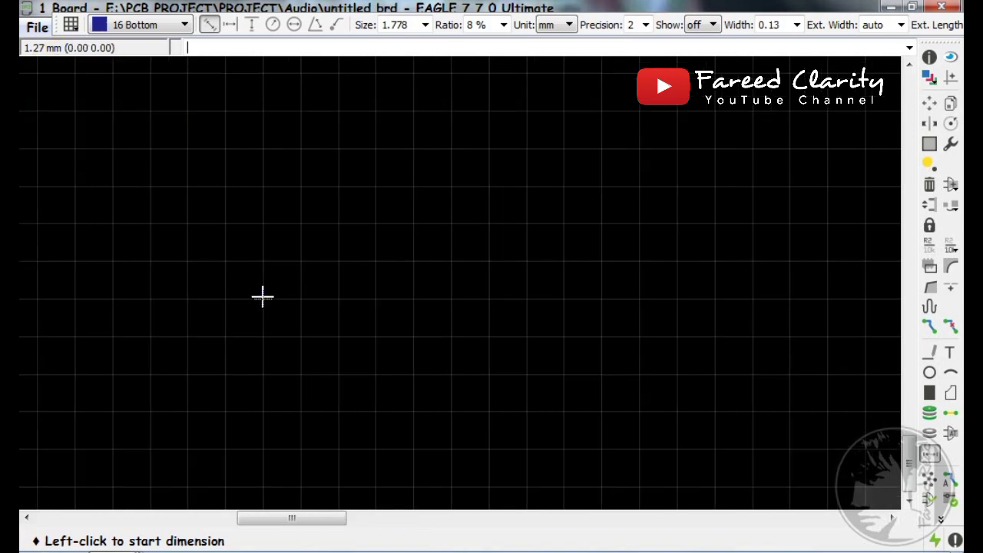
pyautogui.click(263, 297)
pyautogui.scroll(-2, 258, 286)
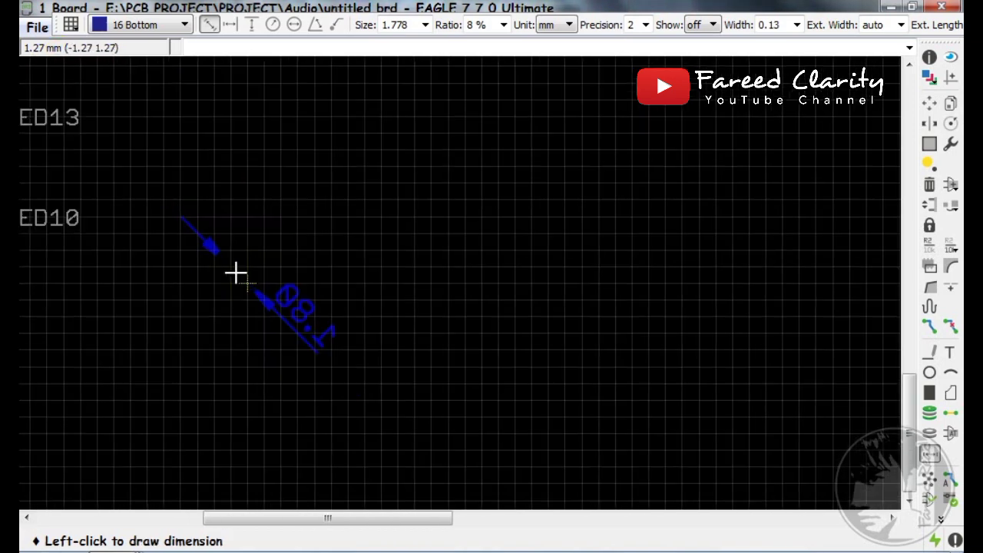
pyautogui.click(164, 26)
pyautogui.click(150, 121)
pyautogui.scroll(-2, 323, 253)
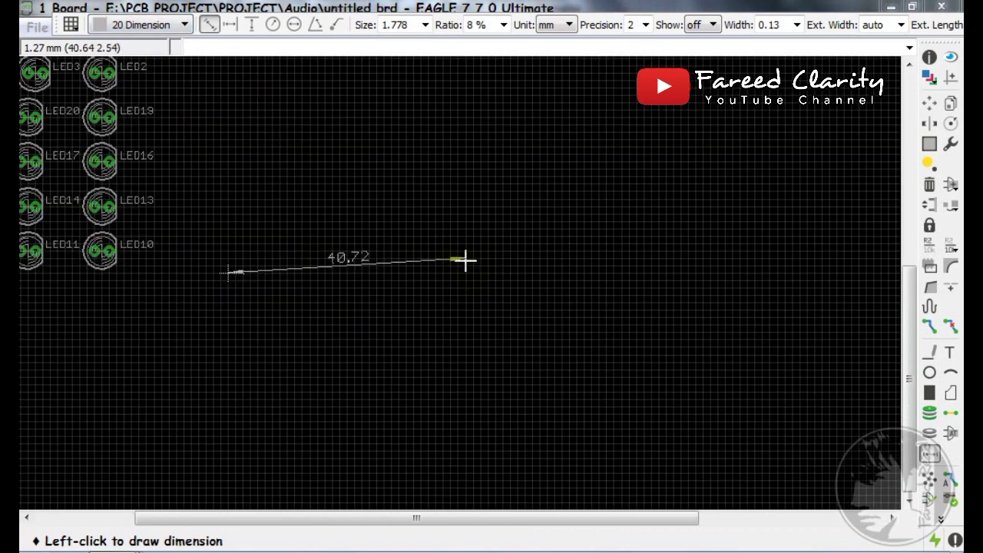
pyautogui.scroll(3, 450, 264)
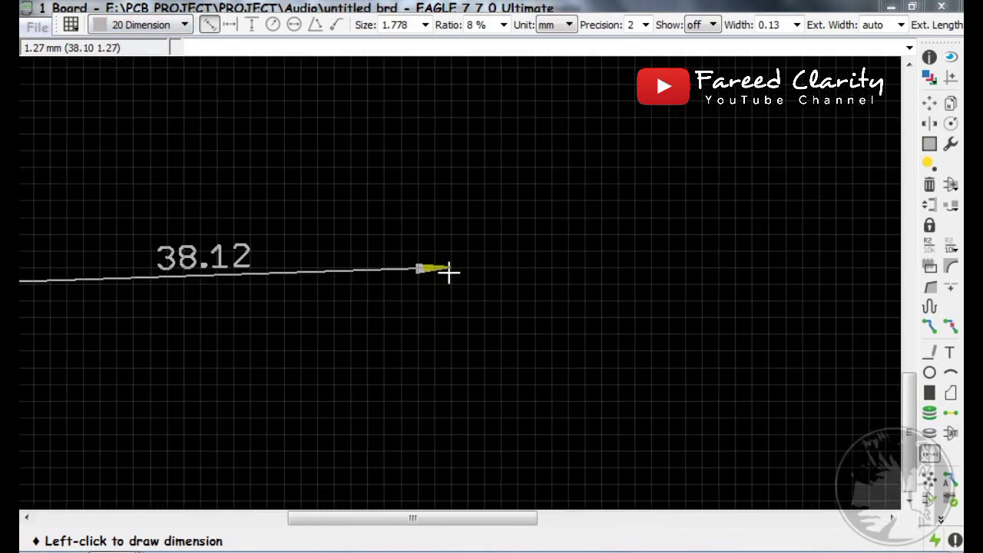
pyautogui.moveTo(233, 542)
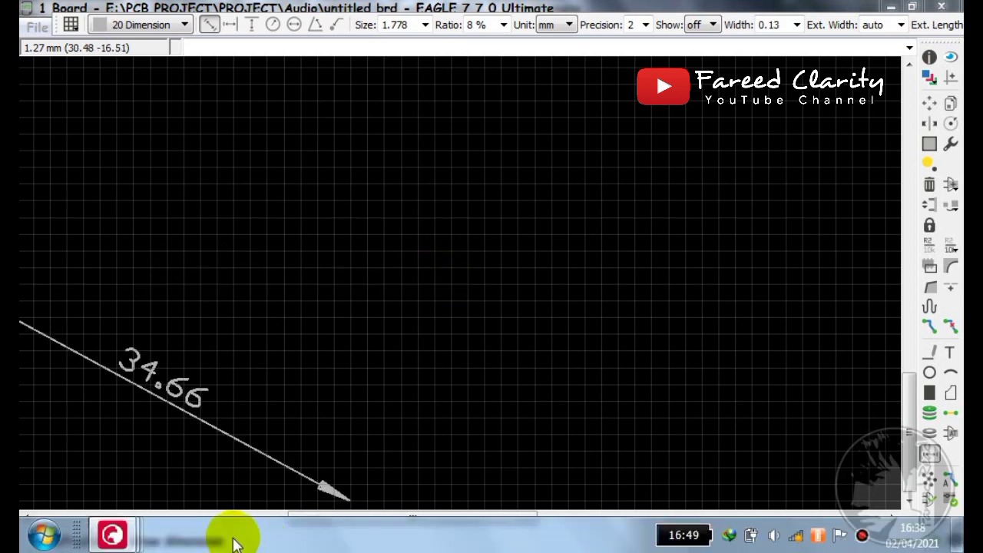
pyautogui.moveTo(111, 539)
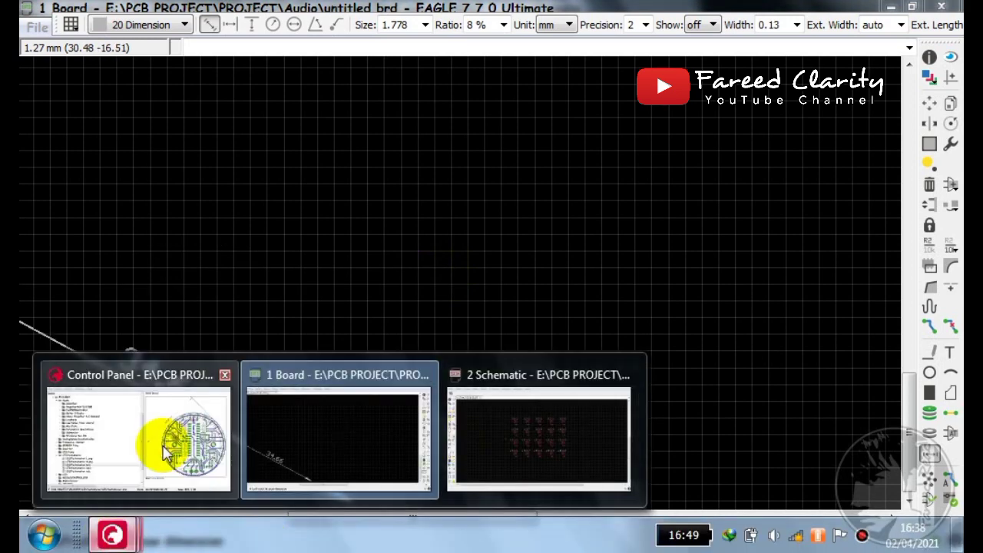
pyautogui.moveTo(164, 446)
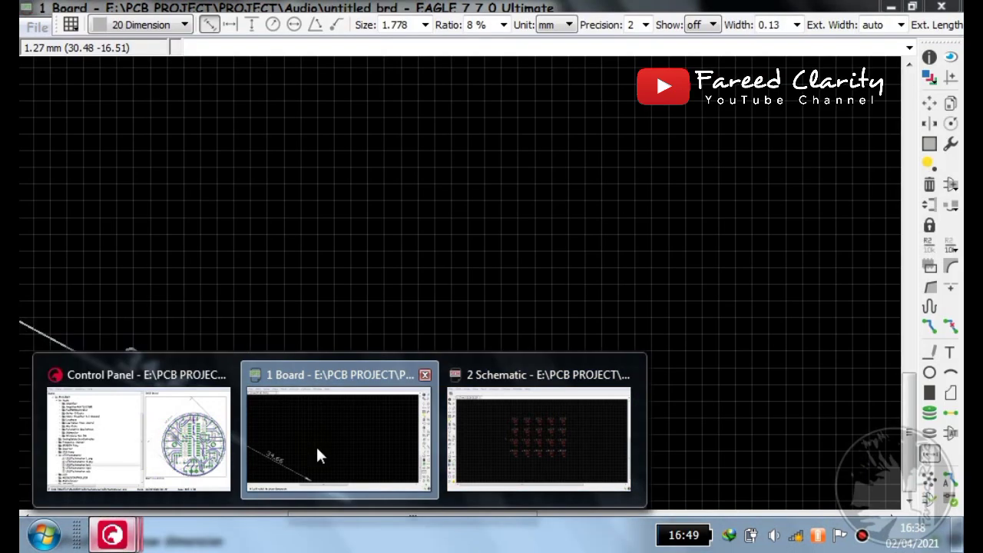
pyautogui.click(317, 448)
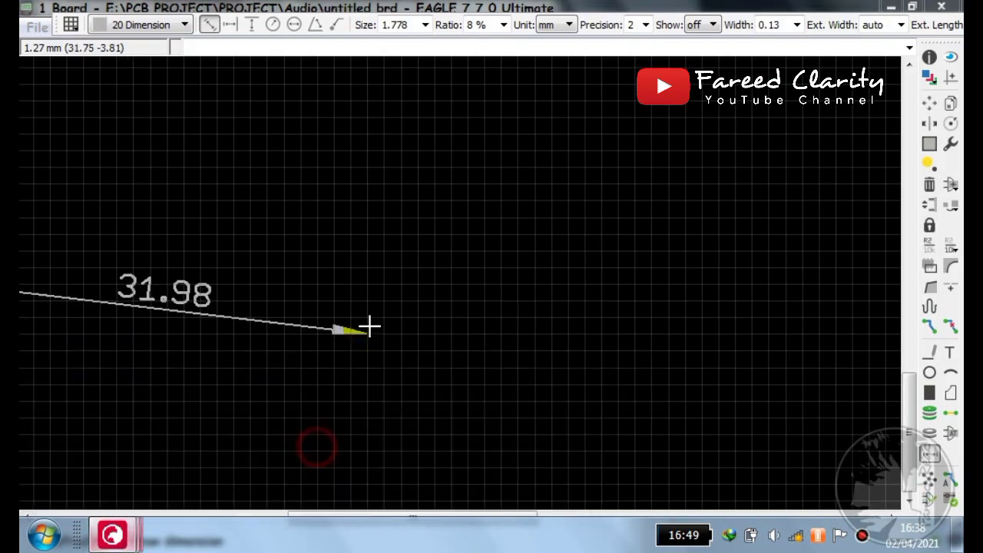
pyautogui.click(386, 284)
pyautogui.scroll(-3, 381, 230)
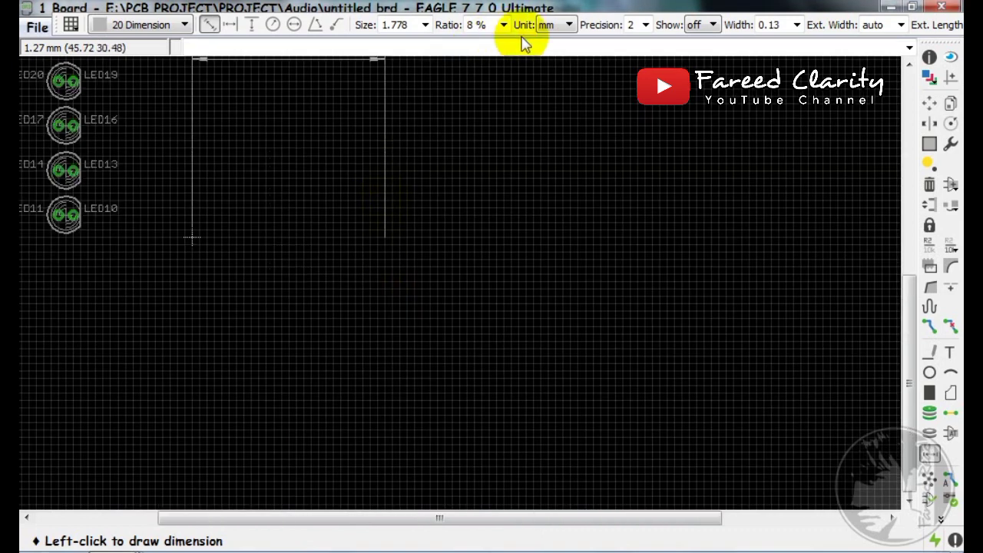
# Turn on the unit display for dimensions
pyautogui.click(695, 25)
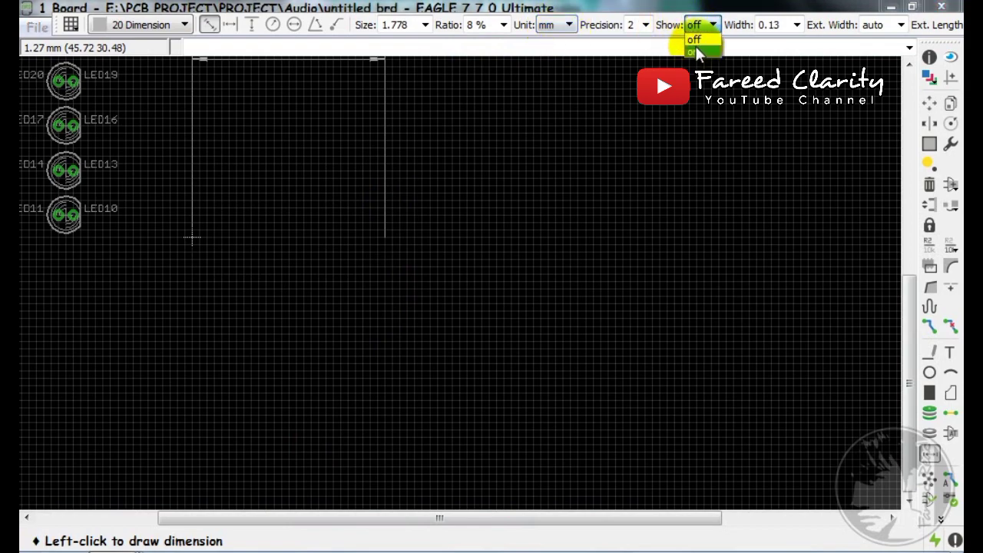
pyautogui.click(694, 52)
pyautogui.scroll(-2, 283, 408)
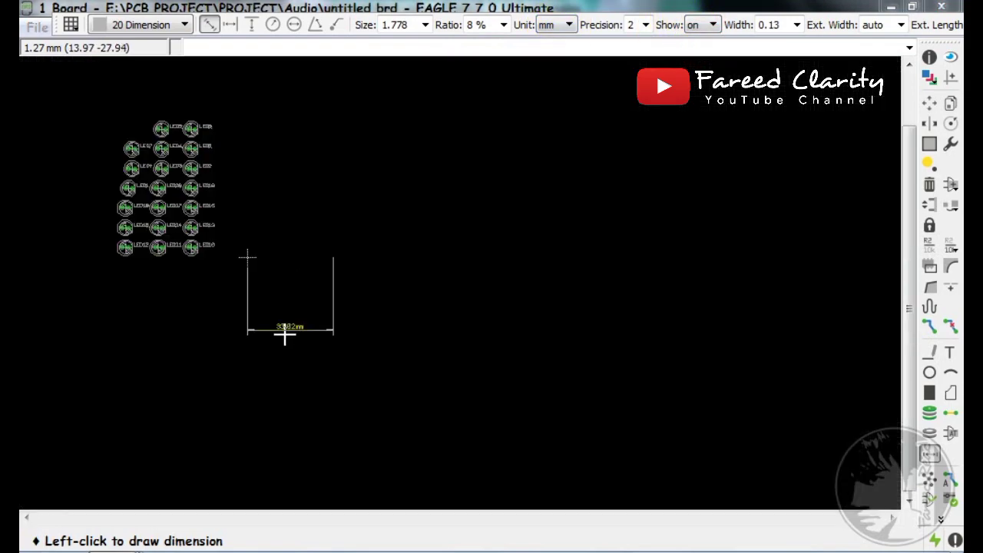
pyautogui.scroll(2, 284, 336)
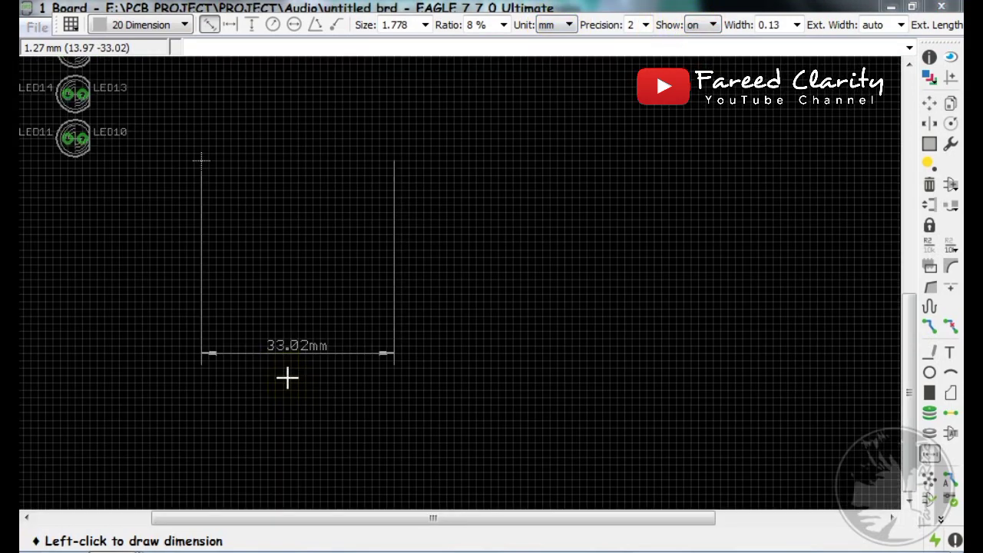
pyautogui.click(937, 370)
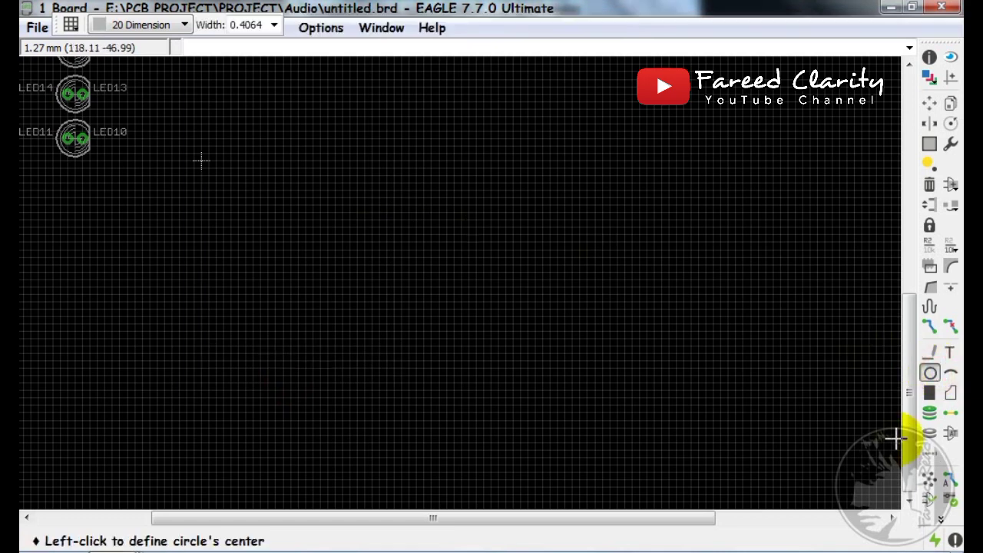
# Dimension a 33.02 mm horizontal distance from the board origin, placing the dimension line well below the origin
pyautogui.click(929, 453)
pyautogui.scroll(2, 204, 180)
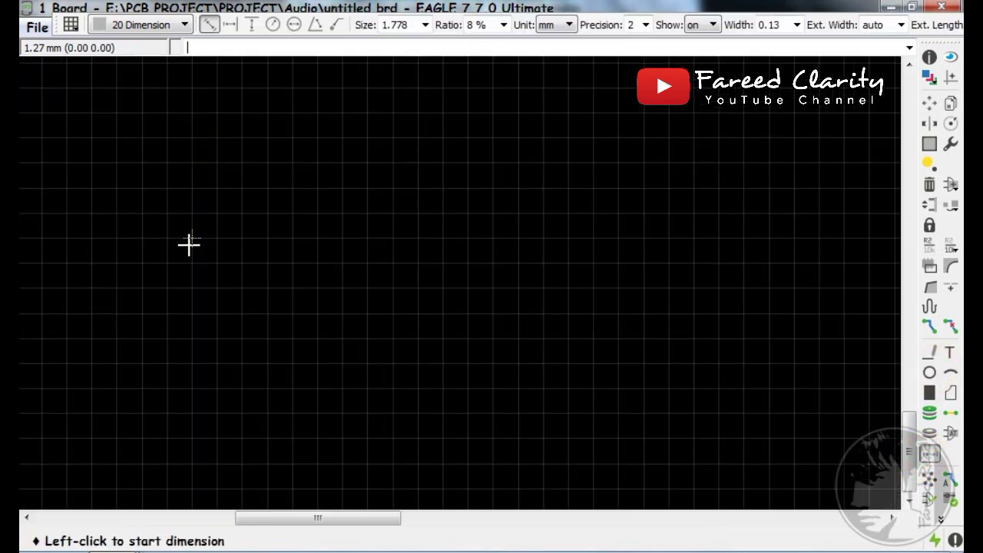
pyautogui.click(195, 233)
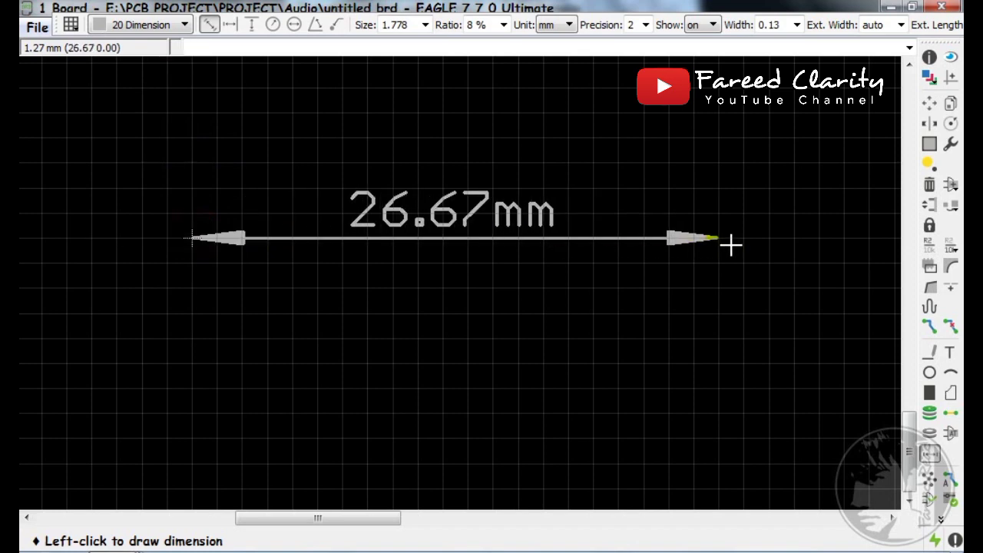
pyautogui.click(855, 244)
pyautogui.scroll(-3, 735, 131)
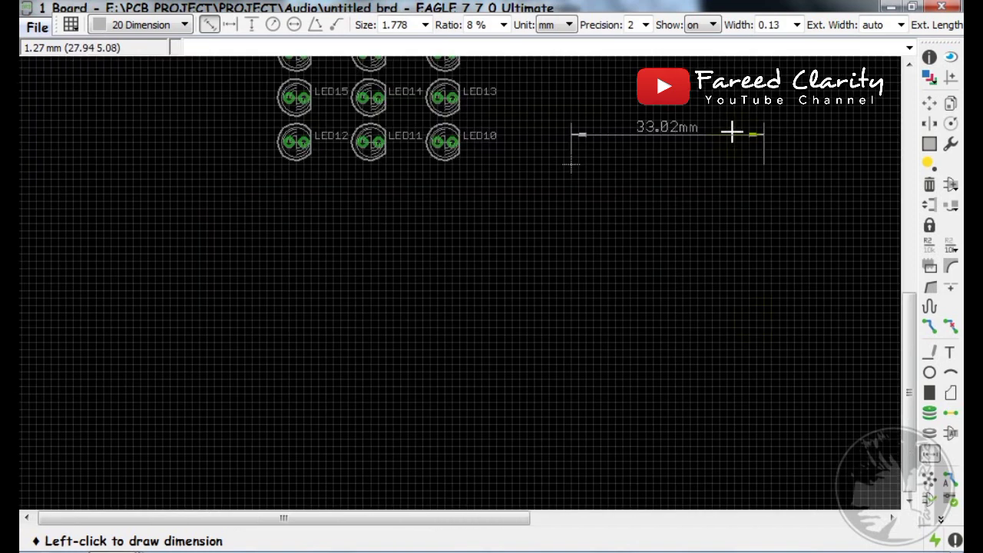
pyautogui.click(758, 354)
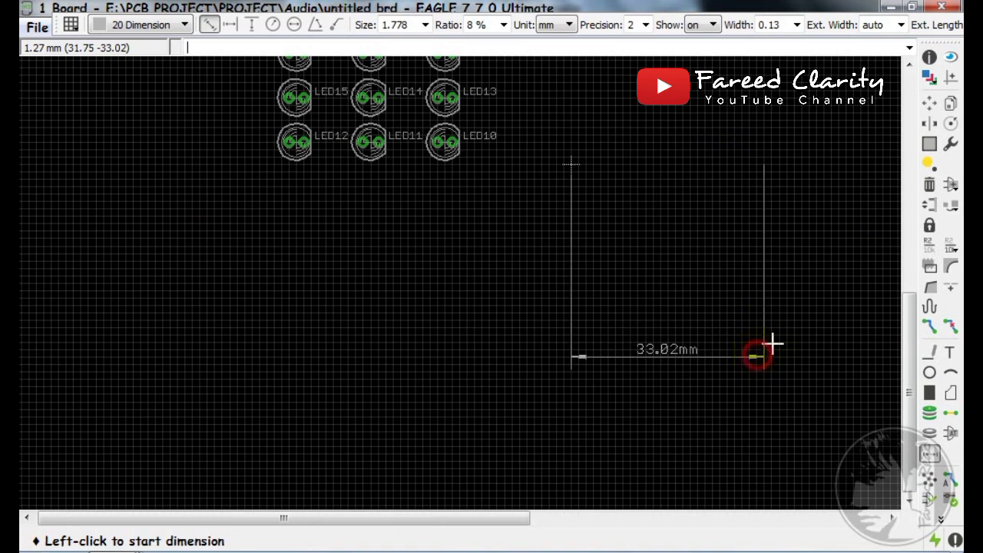
# Draw a circle of radius 33.02 mm centred on the board origin on layer 20 Dimension
pyautogui.click(930, 373)
pyautogui.scroll(4, 785, 222)
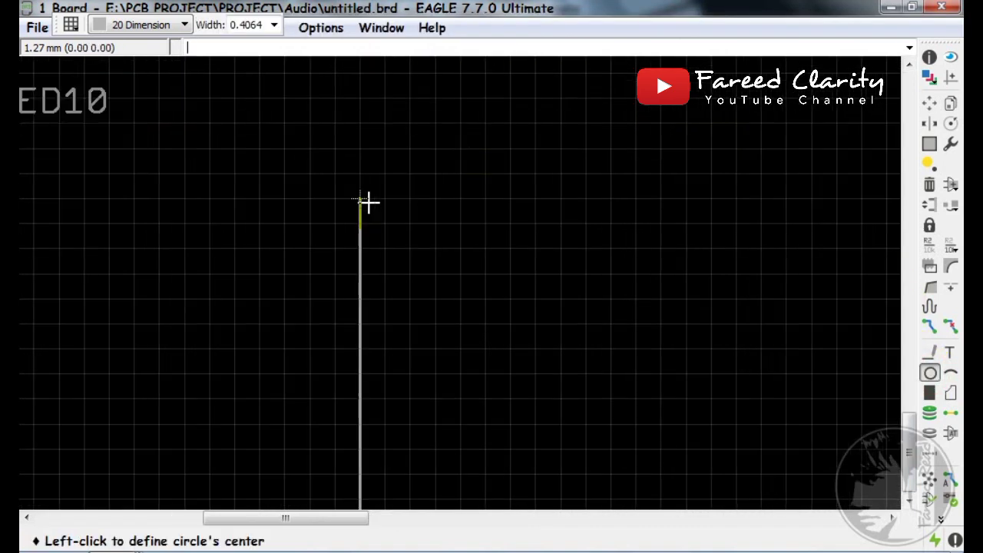
pyautogui.click(361, 199)
pyautogui.scroll(-3, 131, 179)
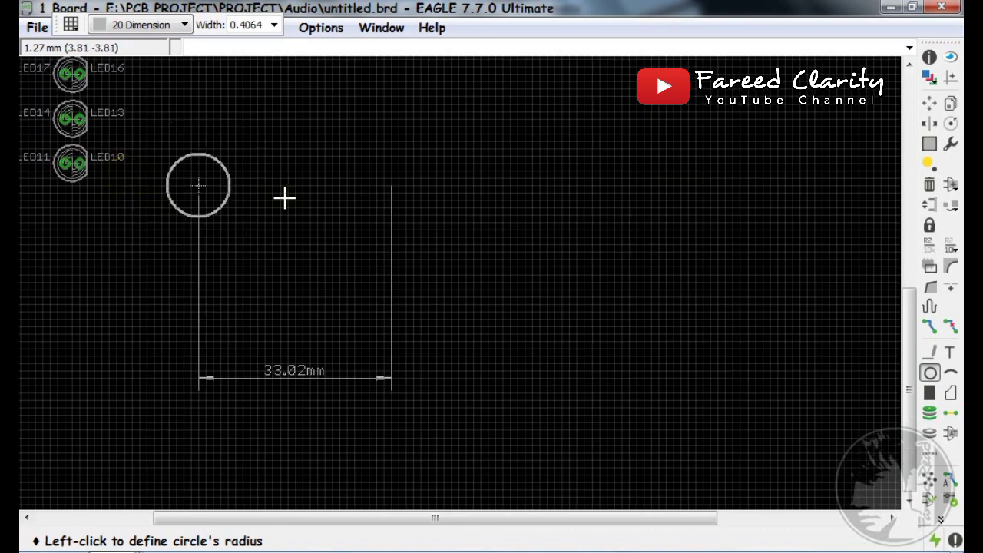
pyautogui.scroll(4, 387, 182)
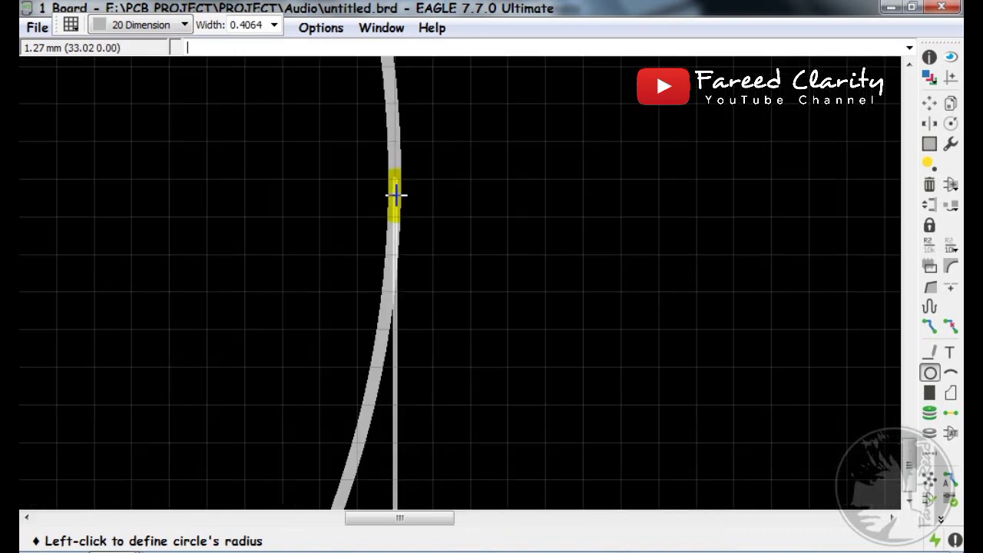
pyautogui.click(393, 180)
pyautogui.scroll(-3, 473, 212)
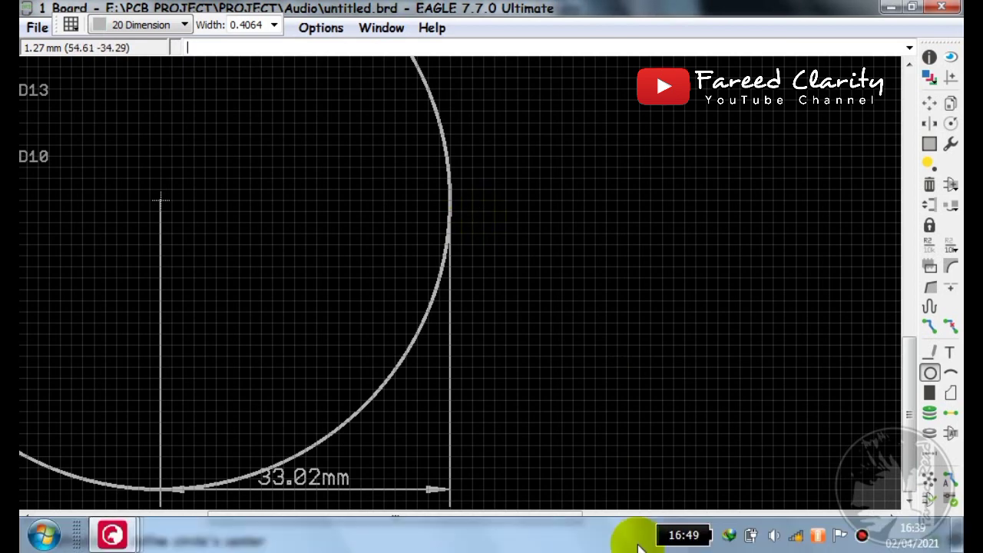
pyautogui.scroll(-4, 736, 236)
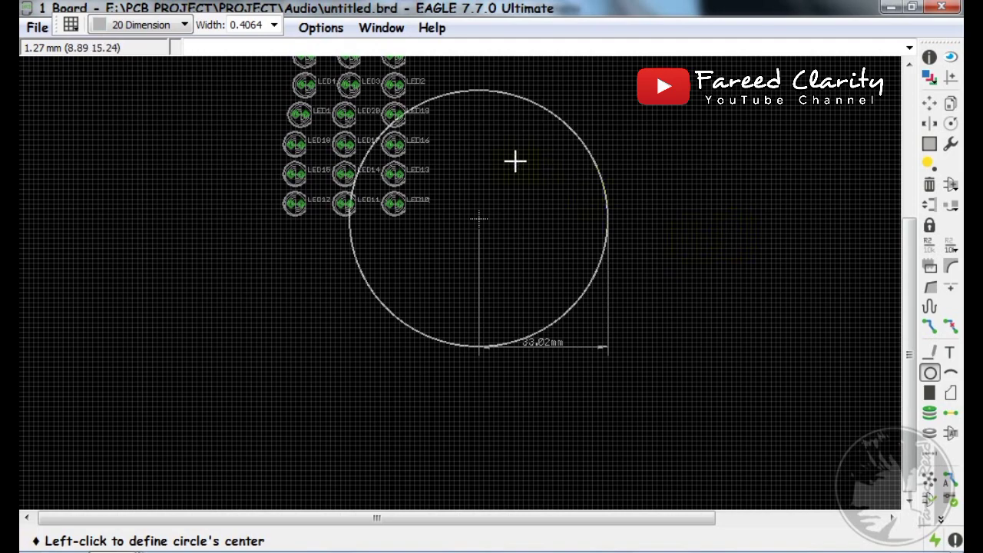
# Move the horizontal dimension line below the circle, to about 49.5 mm under the origin
pyautogui.scroll(2, 477, 272)
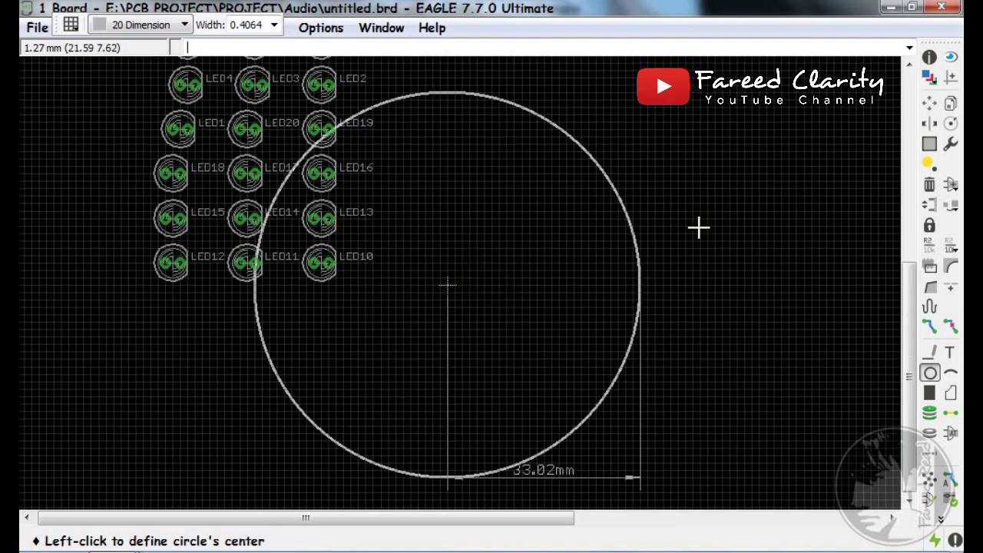
pyautogui.click(930, 102)
pyautogui.scroll(-2, 468, 392)
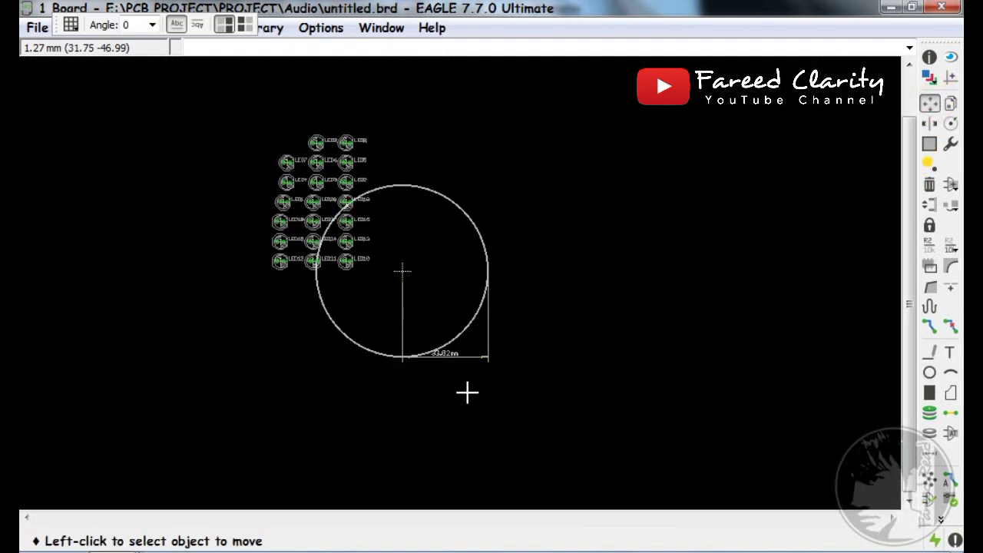
pyautogui.scroll(2, 435, 351)
pyautogui.click(427, 322)
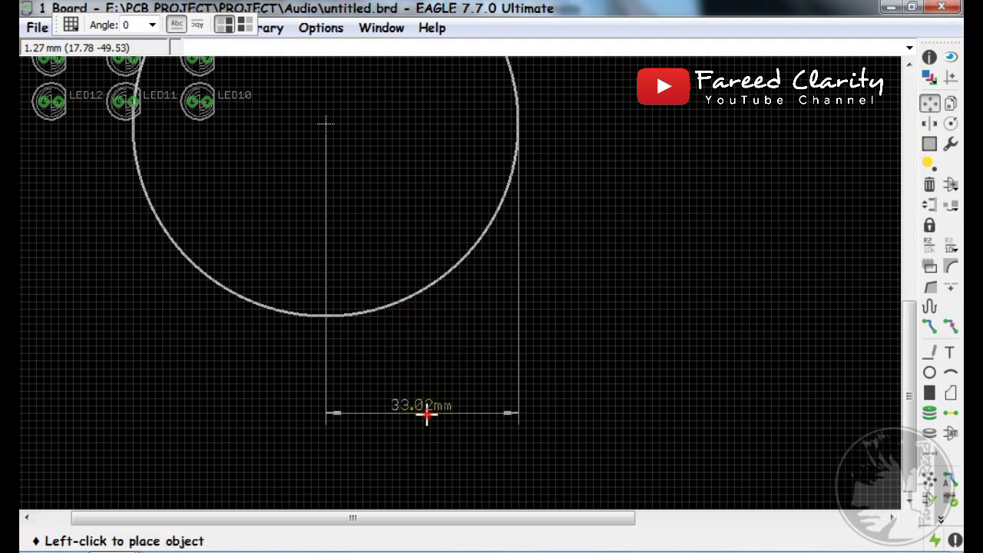
pyautogui.click(425, 414)
pyautogui.scroll(-2, 325, 313)
pyautogui.scroll(2, 299, 206)
pyautogui.scroll(-2, 284, 257)
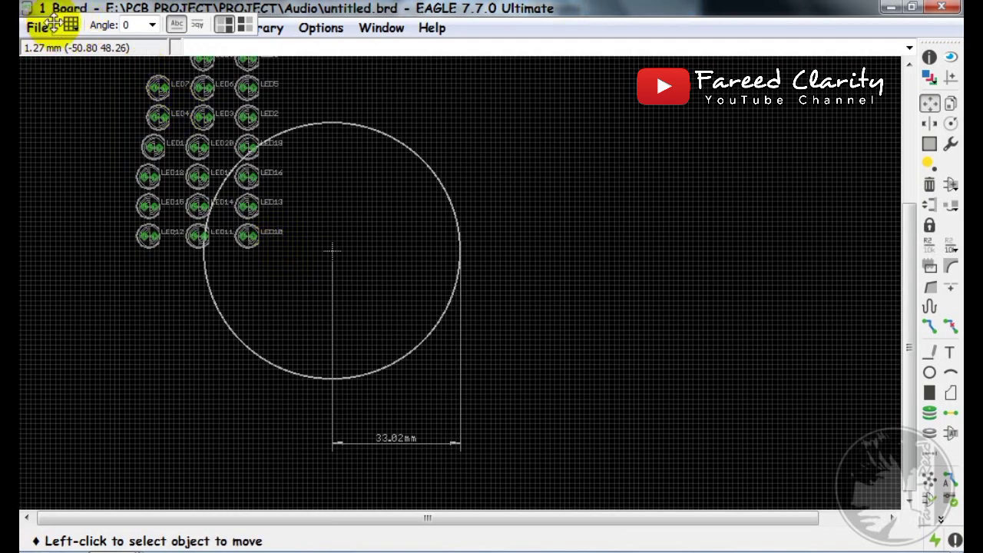
# Shift the floating parameter toolbar upward so it uncovers the menu names
pyautogui.moveTo(53, 24); pyautogui.dragTo(61, 14)
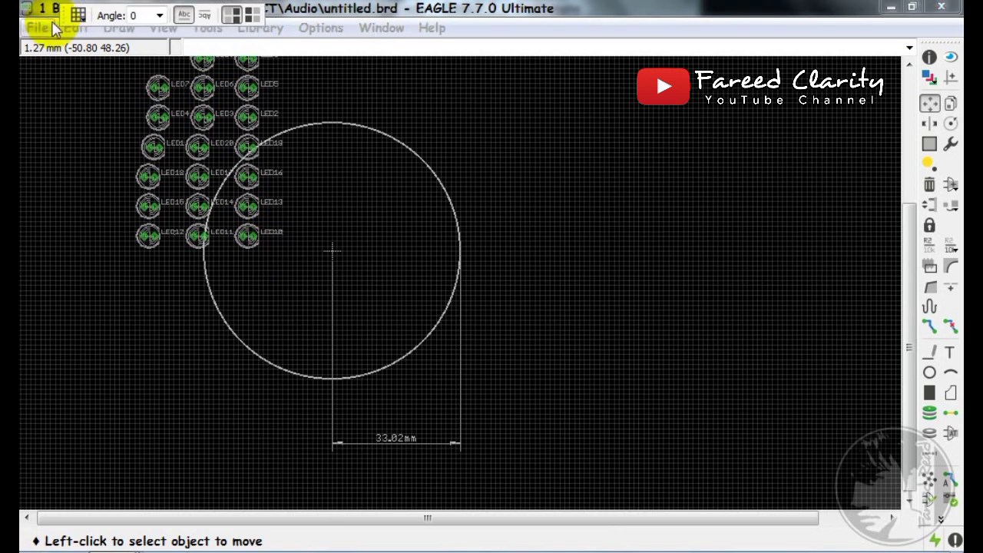
pyautogui.click(36, 27)
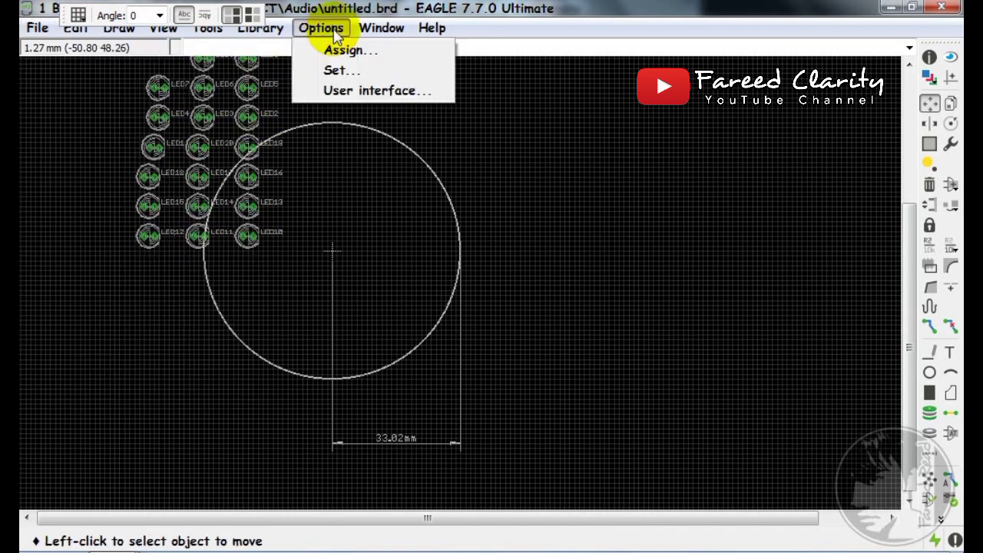
pyautogui.moveTo(217, 38)
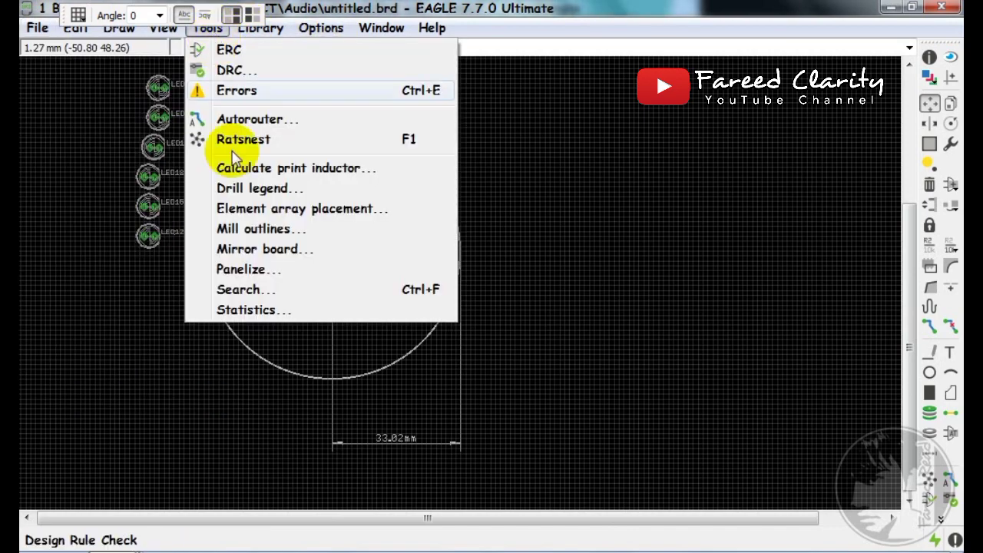
pyautogui.click(263, 206)
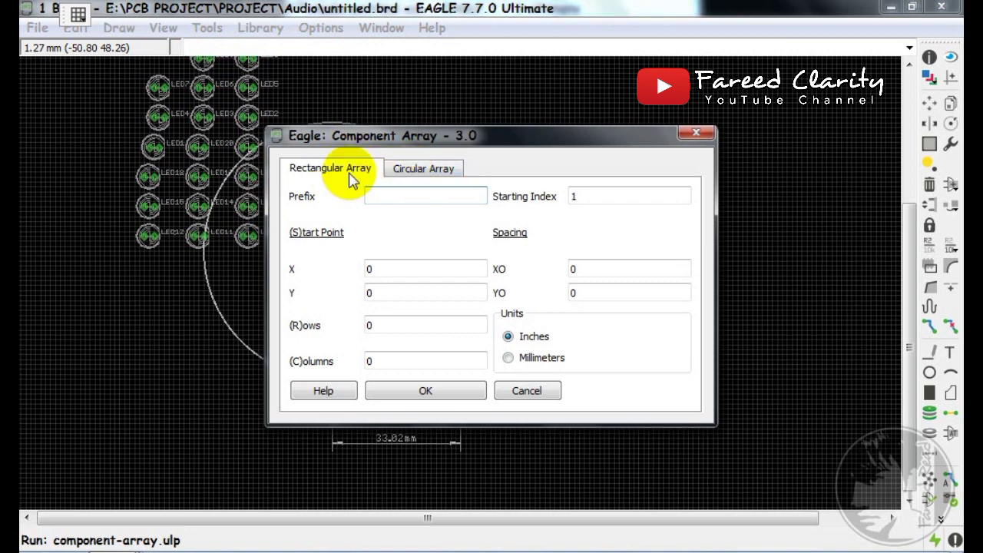
pyautogui.click(413, 176)
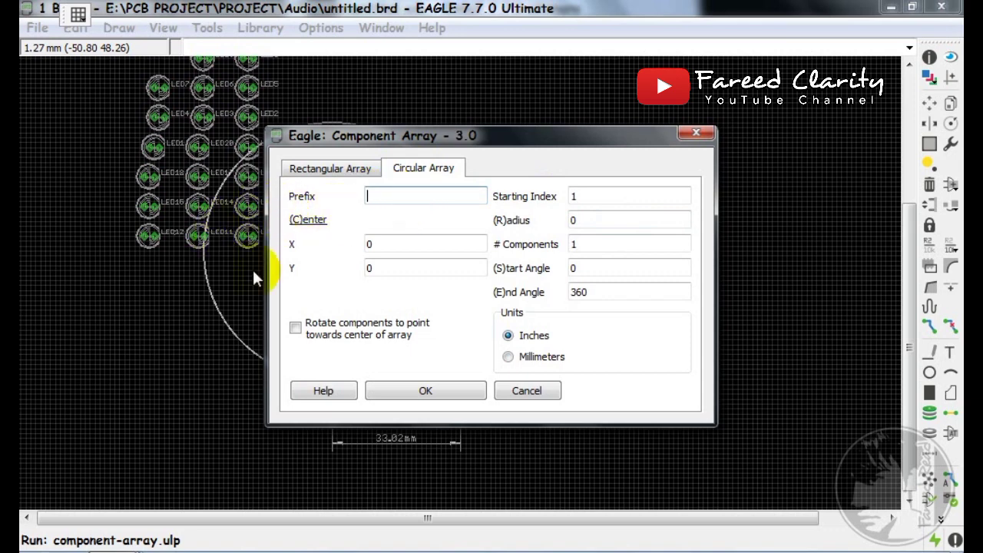
pyautogui.click(526, 392)
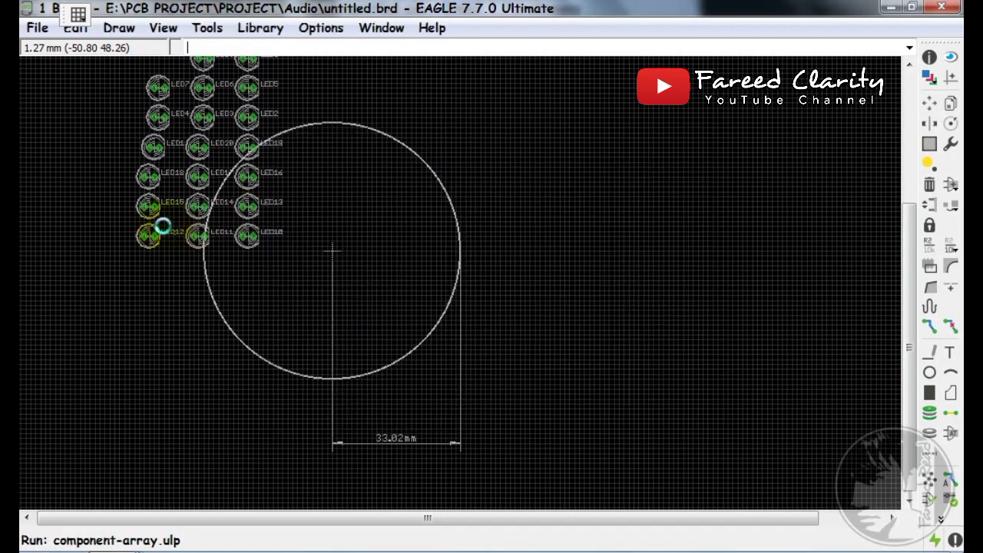
# Examine the reference designators of the LEDs grouped beside the circular outline
pyautogui.scroll(4, 274, 253)
pyautogui.scroll(-4, 259, 217)
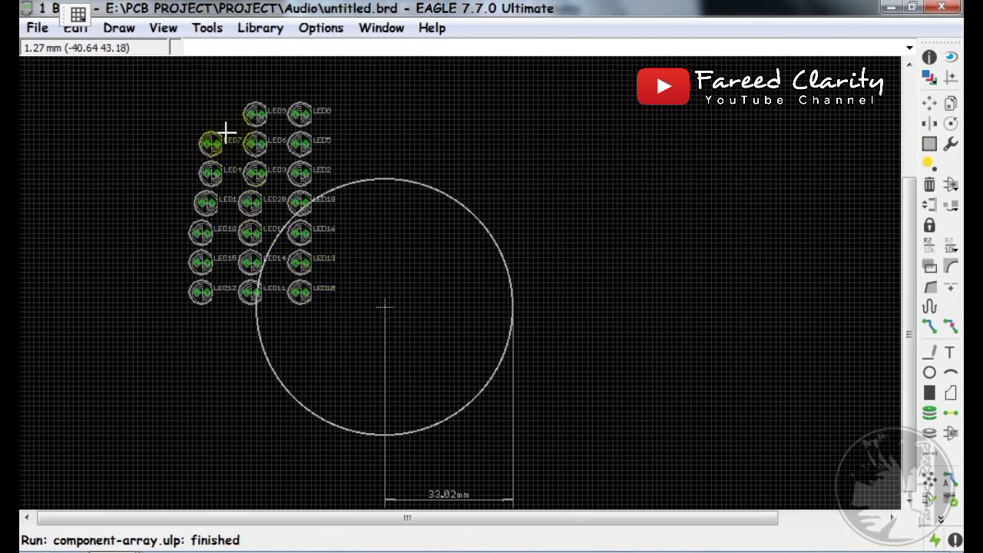
pyautogui.scroll(3, 226, 132)
pyautogui.scroll(-4, 343, 127)
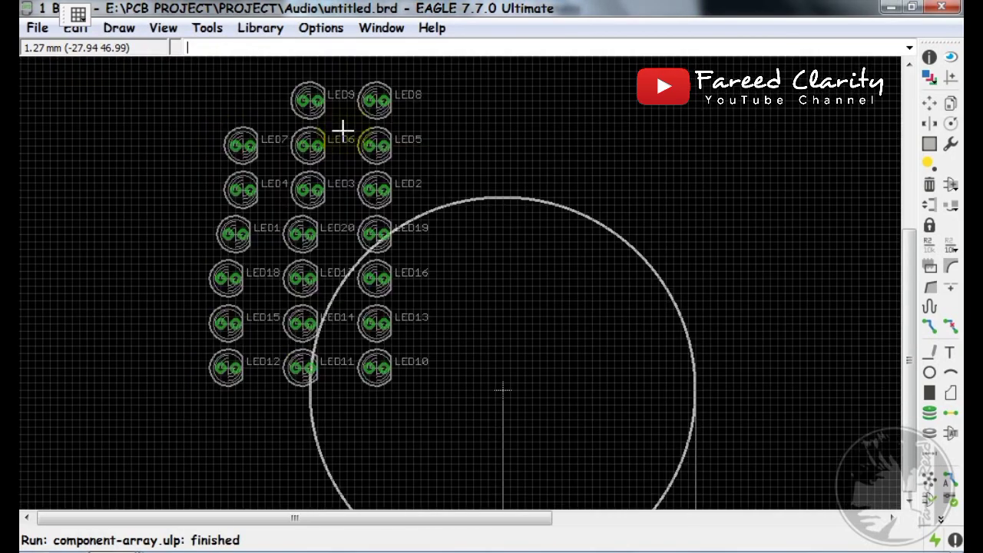
pyautogui.scroll(5, 350, 285)
pyautogui.scroll(-2, 354, 315)
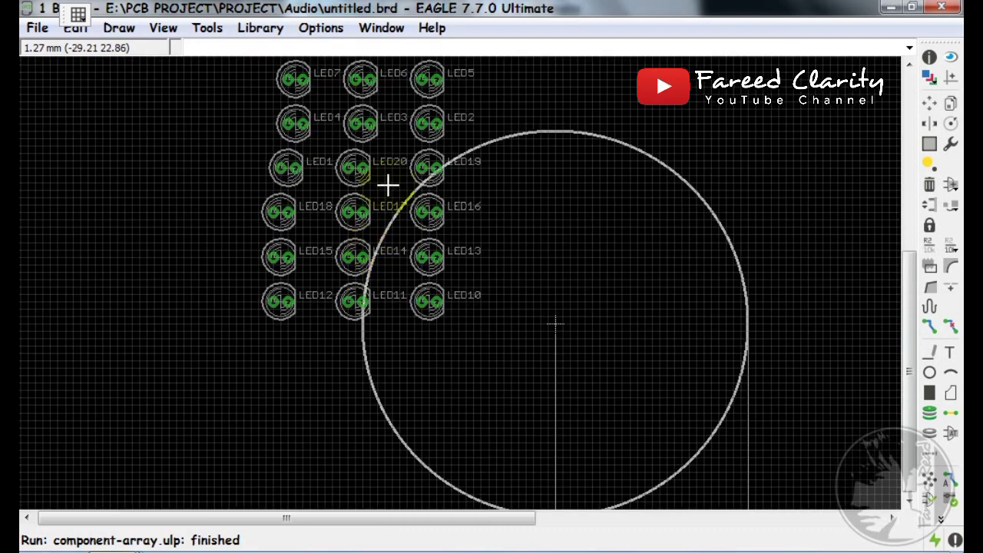
pyautogui.scroll(-2, 358, 143)
pyautogui.scroll(3, 357, 143)
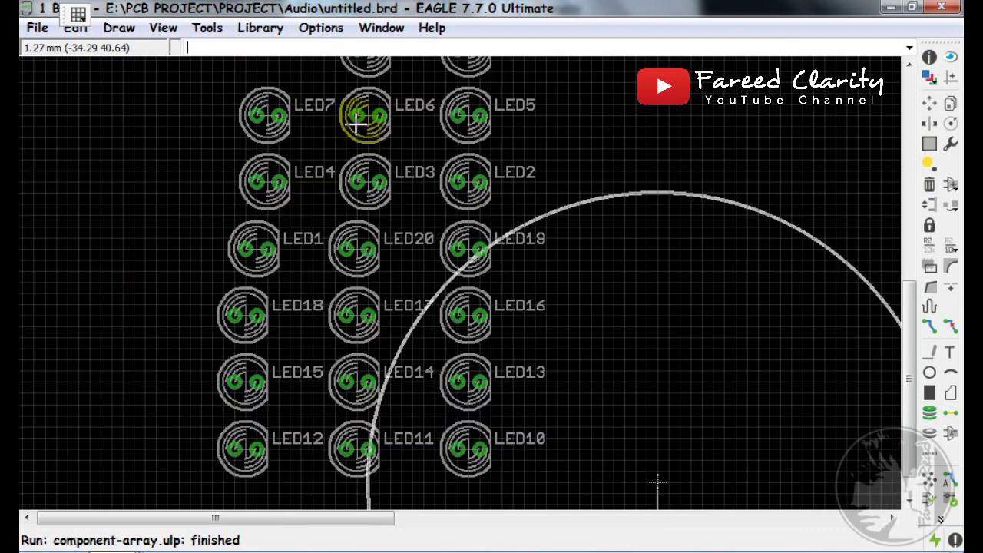
pyautogui.scroll(2, 358, 120)
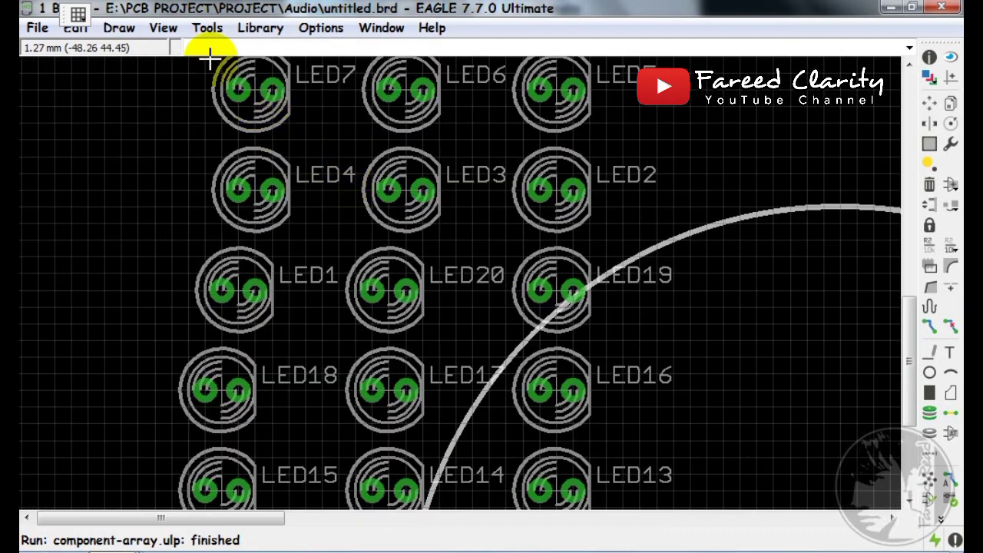
# Start the element array placement as a circular array and set the component prefix to LED
pyautogui.click(205, 29)
pyautogui.click(294, 209)
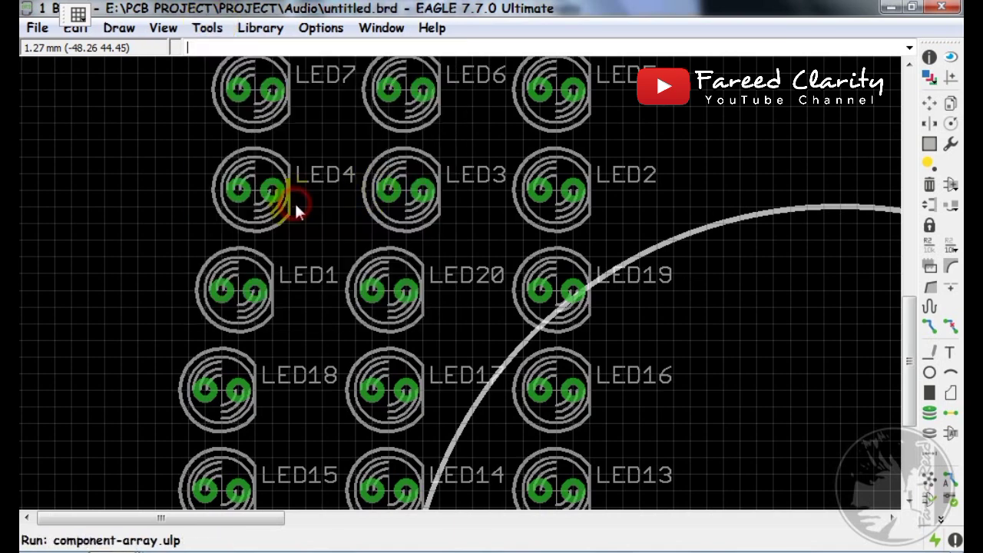
pyautogui.click(449, 178)
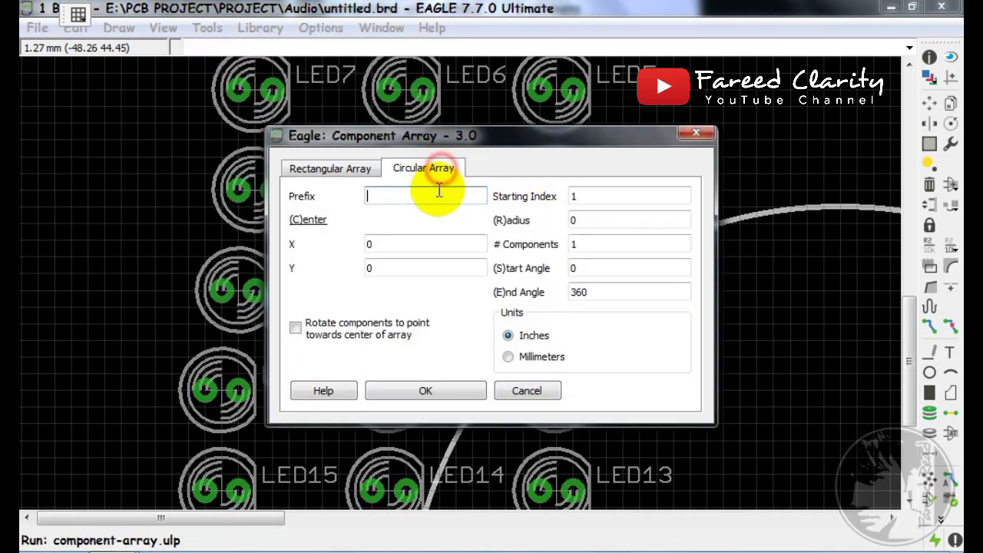
pyautogui.click(428, 195)
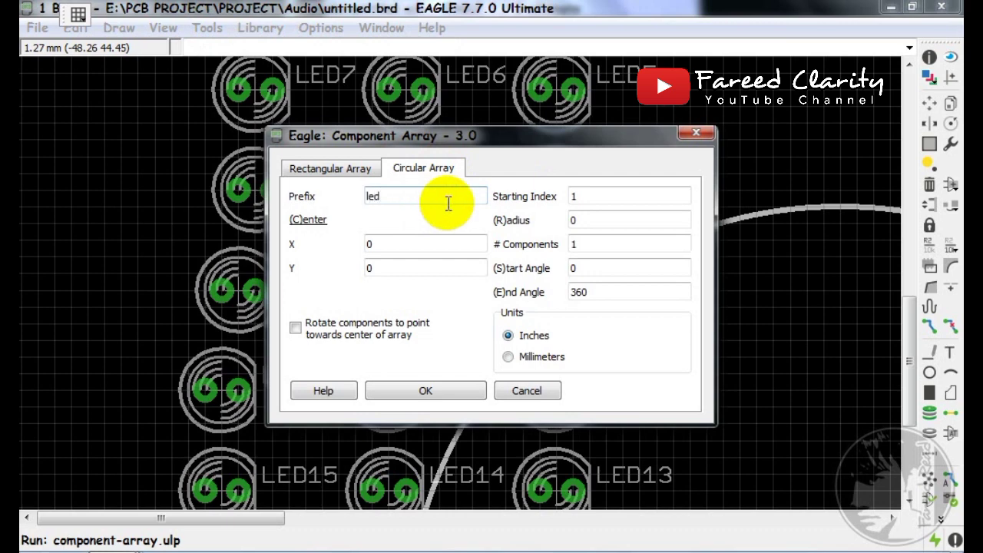
pyautogui.moveTo(390, 194); pyautogui.dragTo(312, 203)
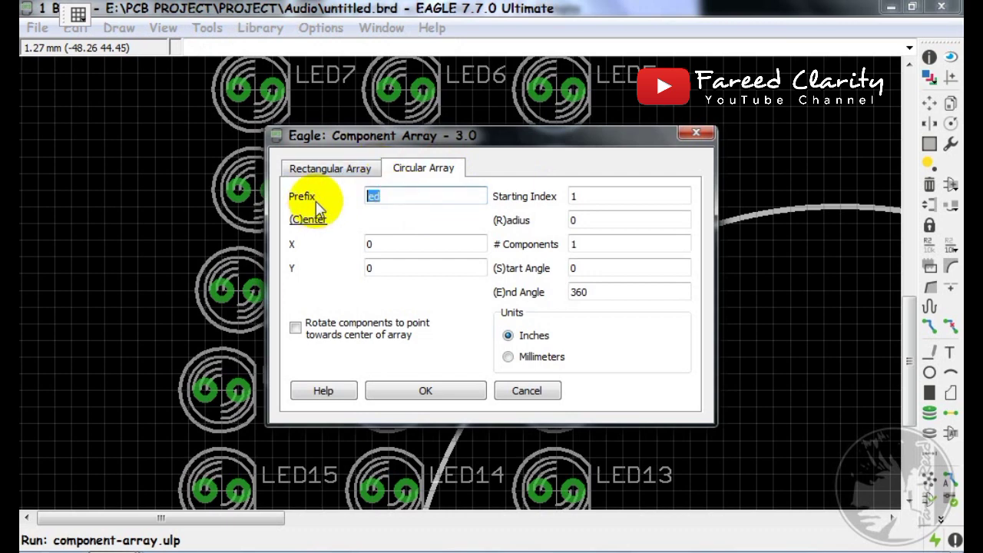
pyautogui.write('LED')
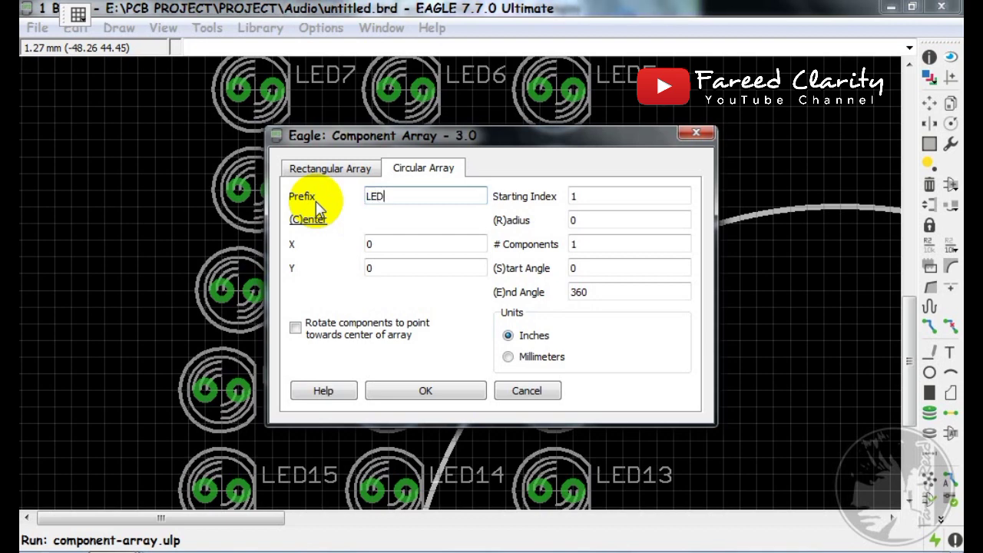
pyautogui.hotkey('ctrl', 'a')
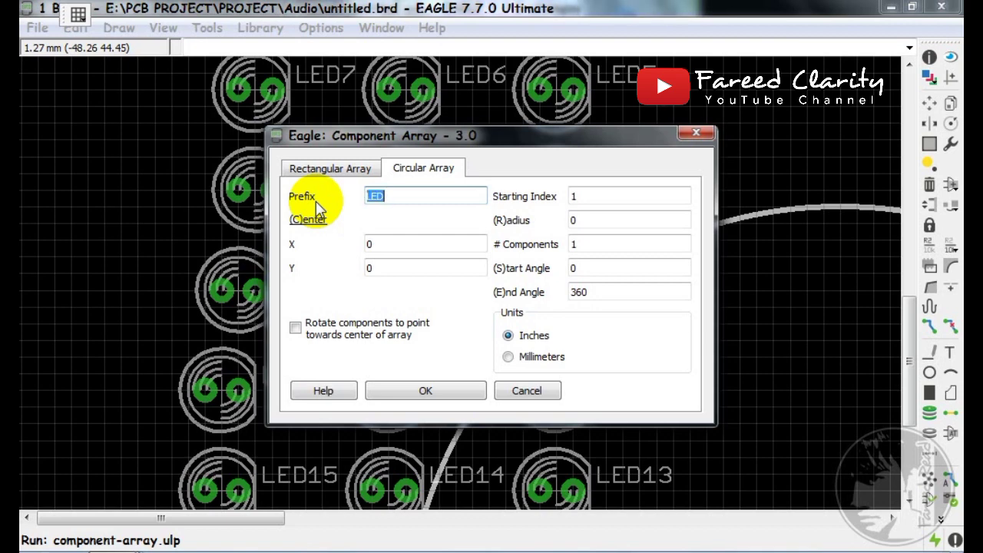
# Set the circular array to millimetres with a radius of 33 and 20 components
pyautogui.click(585, 221)
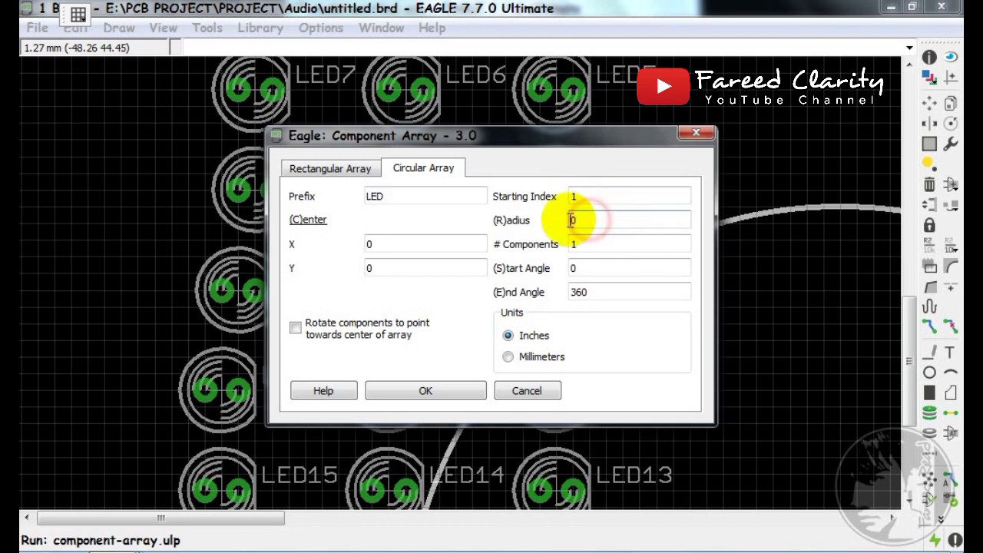
pyautogui.click(509, 357)
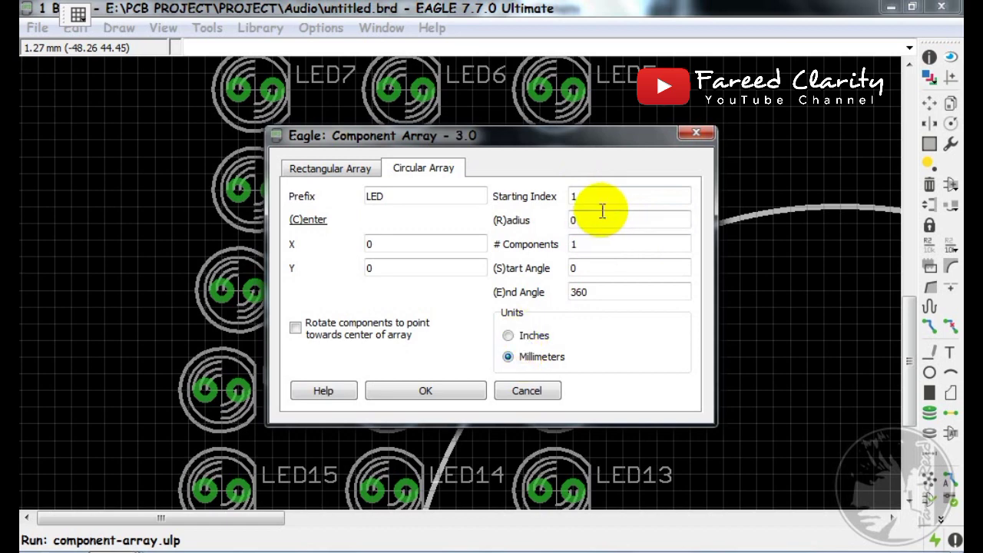
pyautogui.click(578, 221)
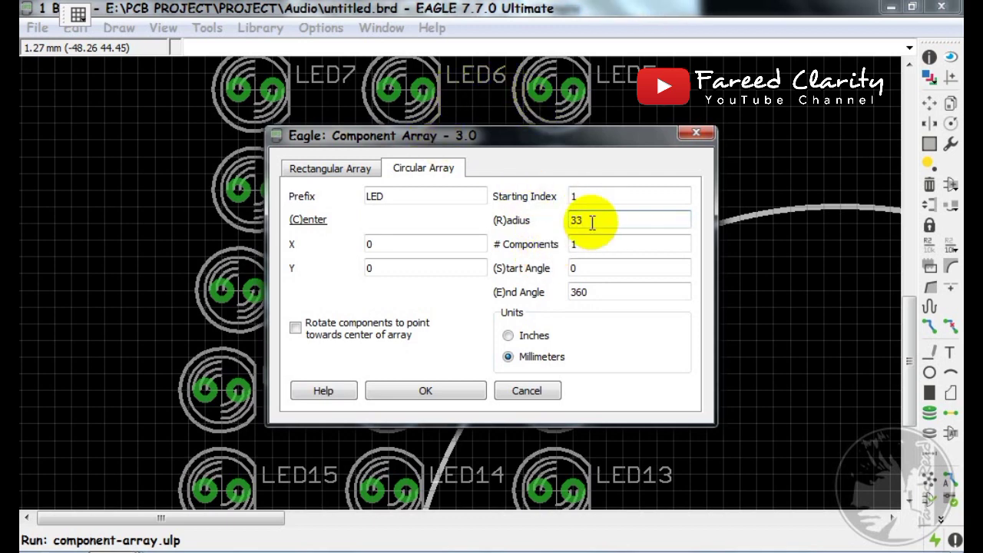
pyautogui.moveTo(588, 243); pyautogui.dragTo(568, 243)
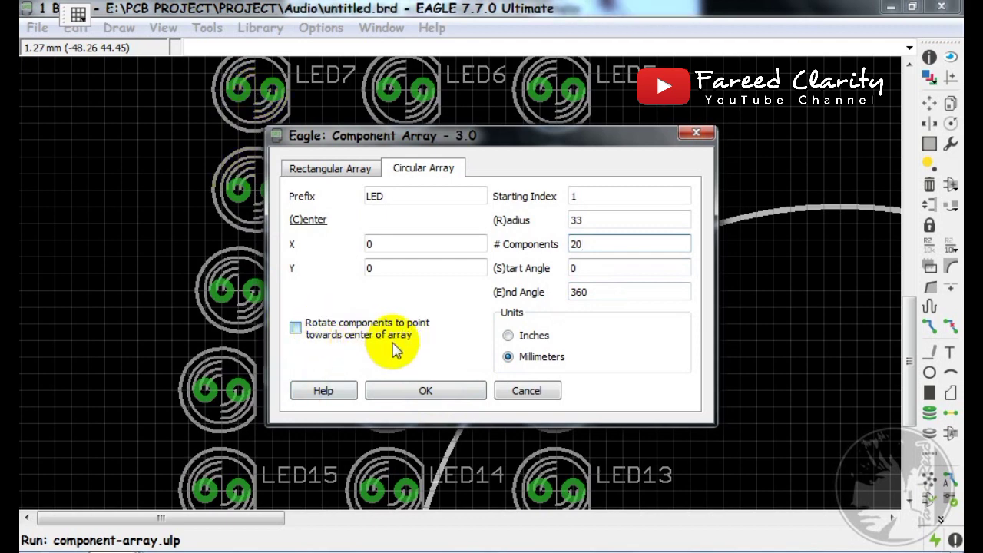
# Rotate the components to point towards the array centre and apply the circular array to the LEDs
pyautogui.click(294, 329)
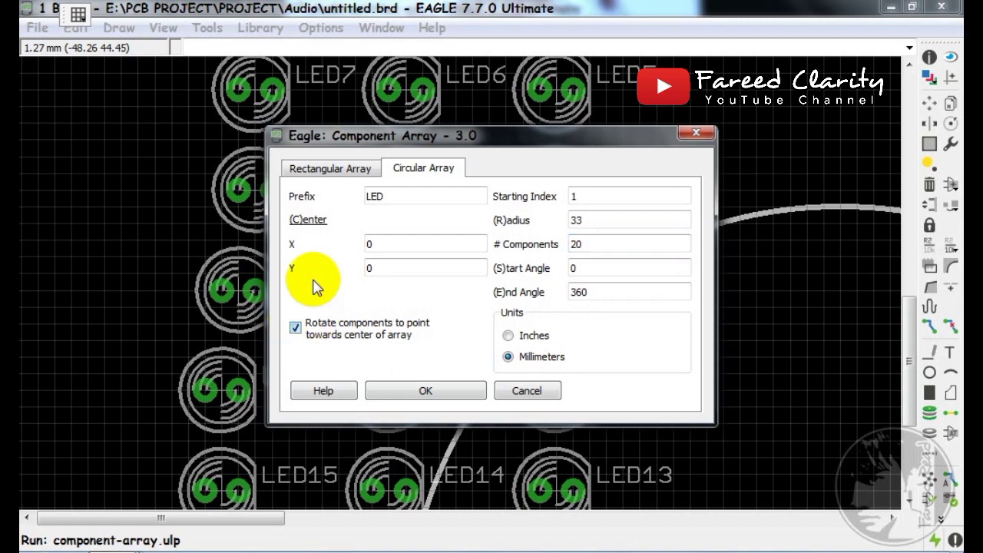
pyautogui.click(425, 390)
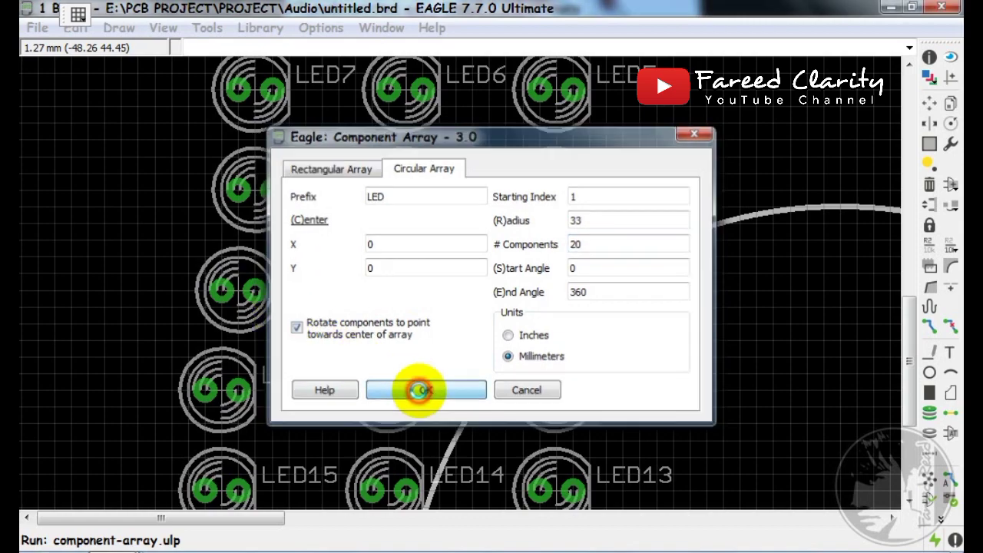
pyautogui.scroll(-3, 368, 268)
pyautogui.scroll(-2, 369, 268)
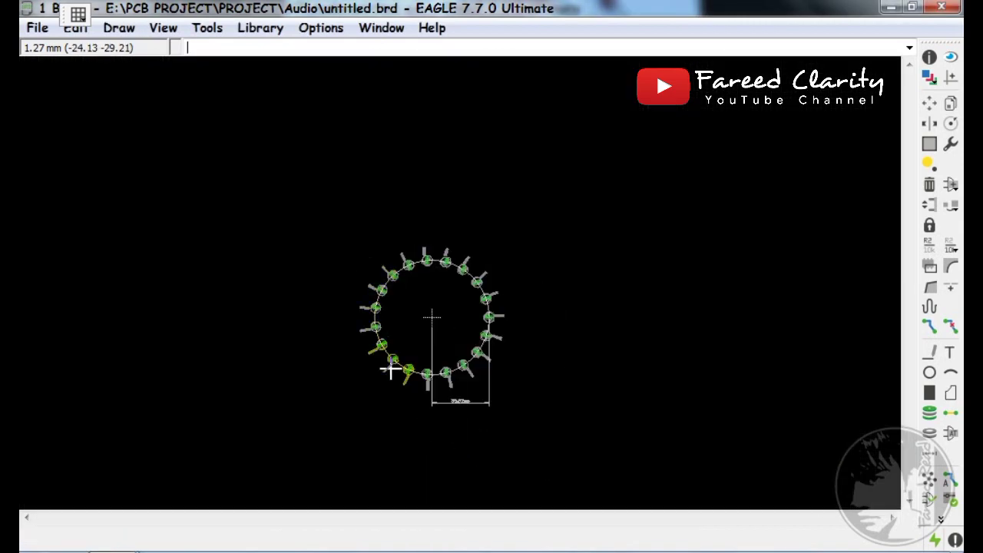
pyautogui.scroll(5, 423, 351)
pyautogui.scroll(4, 596, 297)
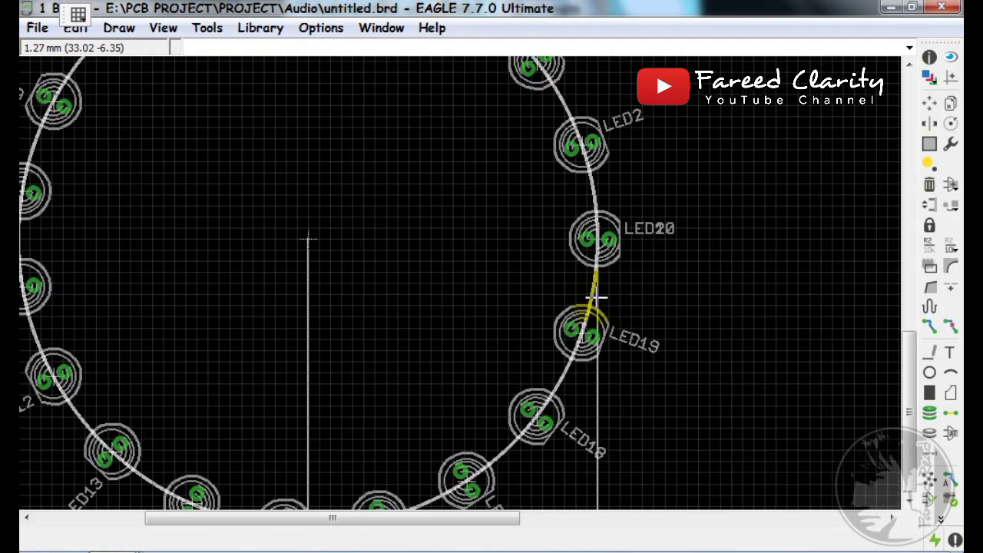
pyautogui.scroll(-4, 338, 230)
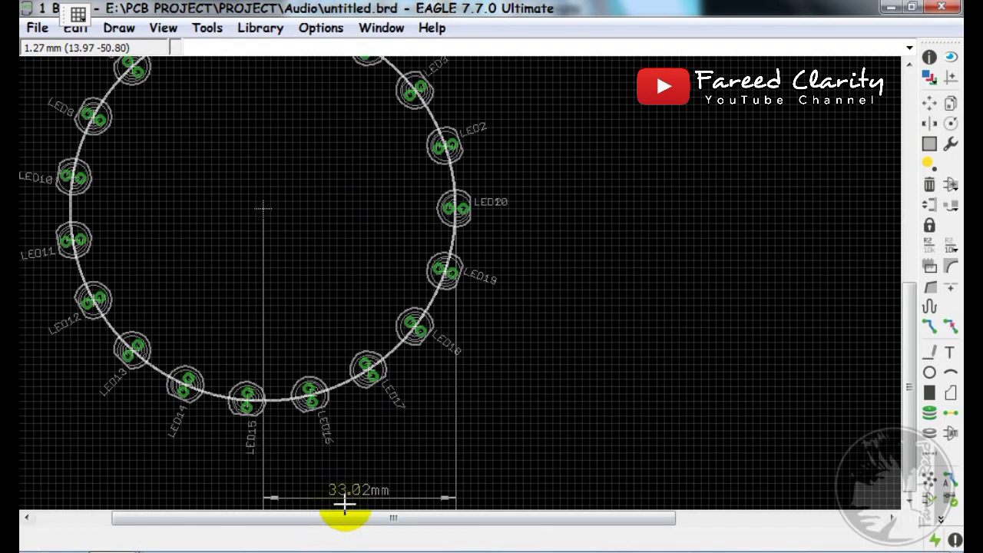
# Inspect the LED placement where the circular array starts and ends, and check the control panel's board preview for comparison
pyautogui.scroll(4, 335, 268)
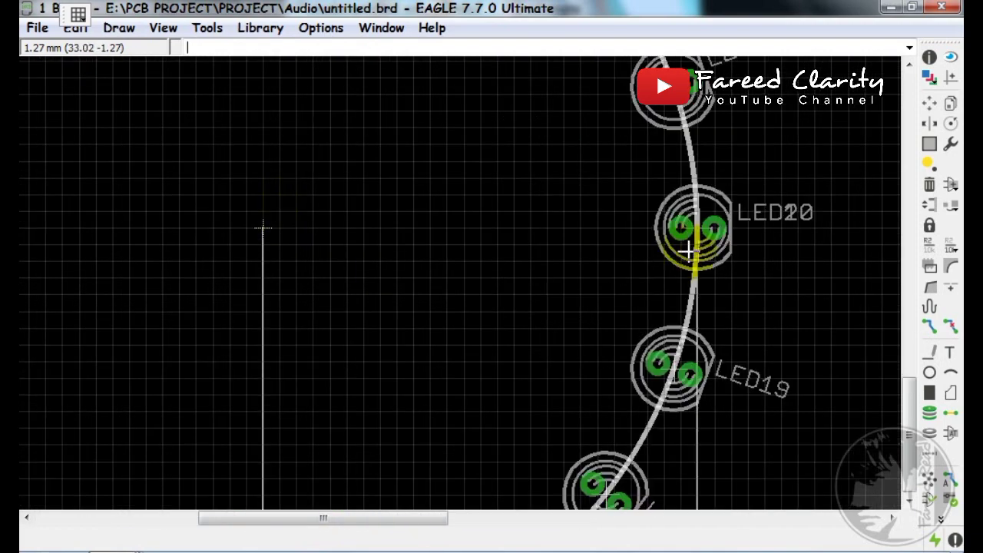
pyautogui.scroll(-5, 687, 220)
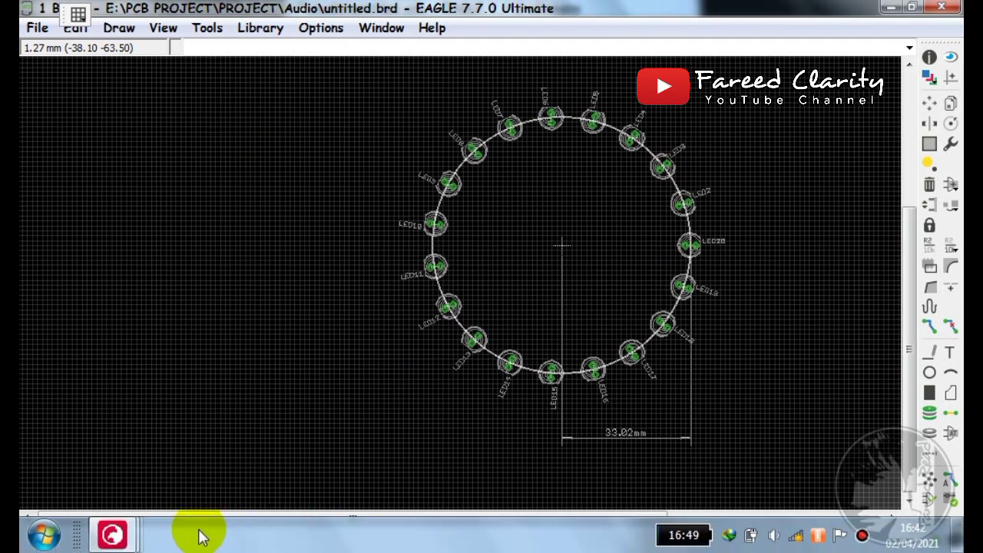
pyautogui.click(126, 535)
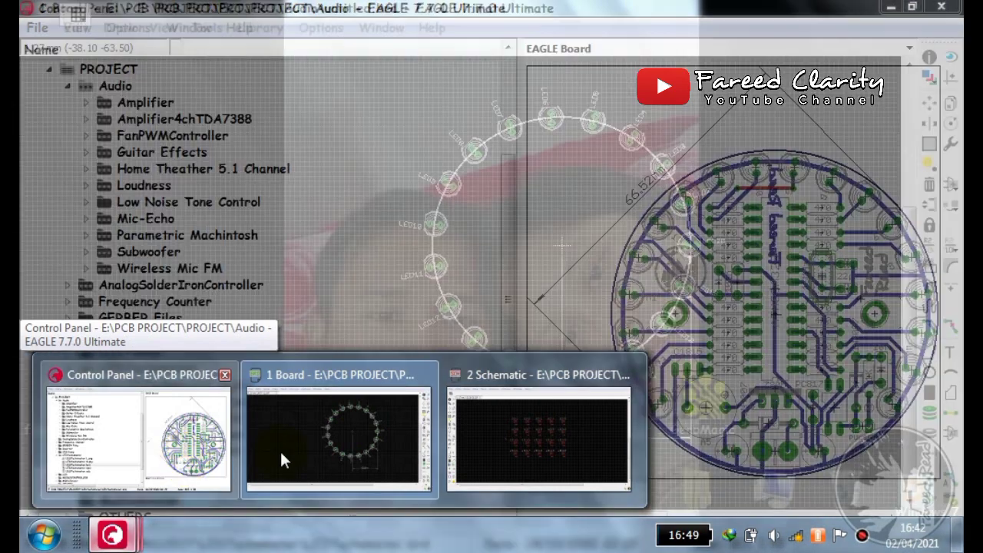
pyautogui.click(280, 449)
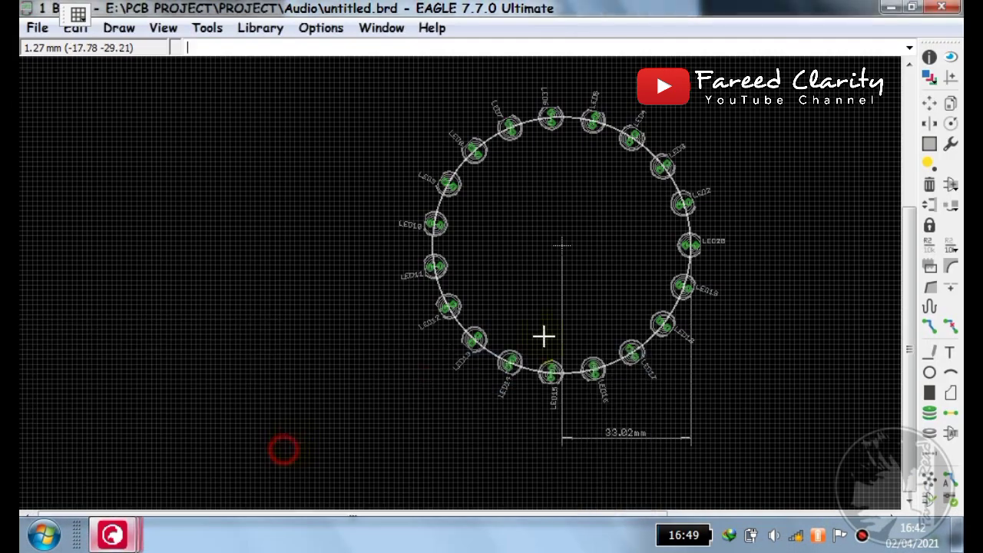
# Examine how the LEDs are spread around the full circle, especially between LED18, LED20 and the LED10 to LED13 section
pyautogui.scroll(2, 668, 329)
pyautogui.scroll(-2, 576, 384)
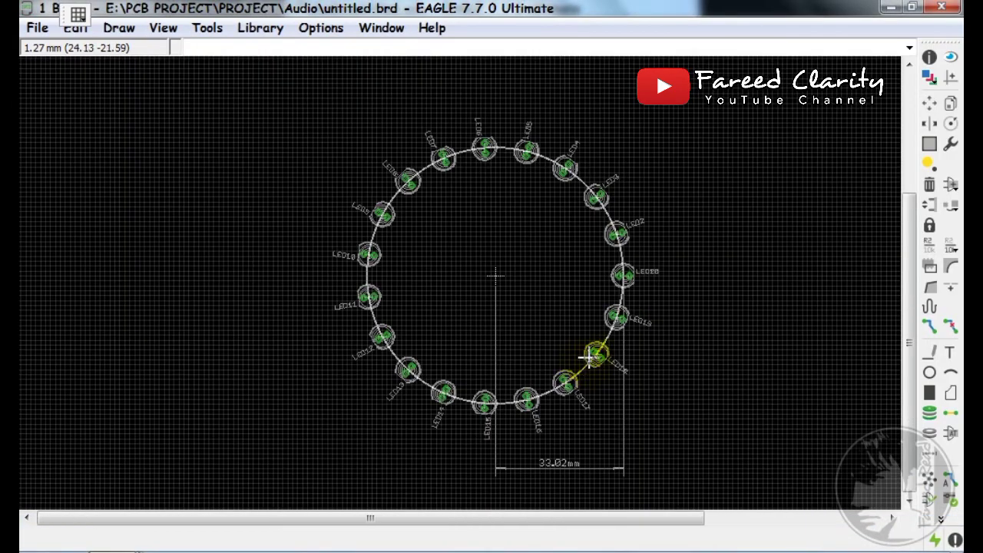
pyautogui.scroll(1, 592, 356)
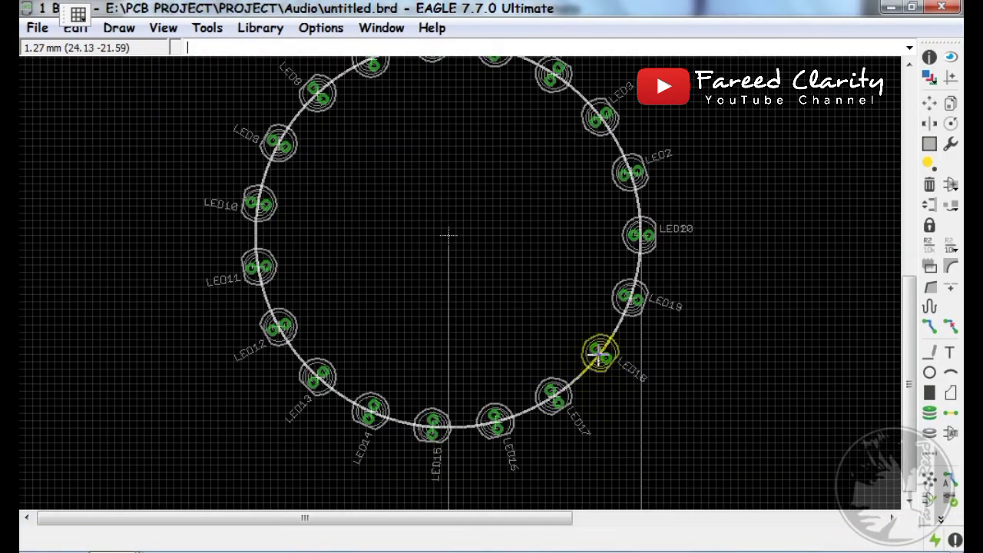
pyautogui.click(592, 360)
pyautogui.click(658, 238)
pyautogui.click(659, 234)
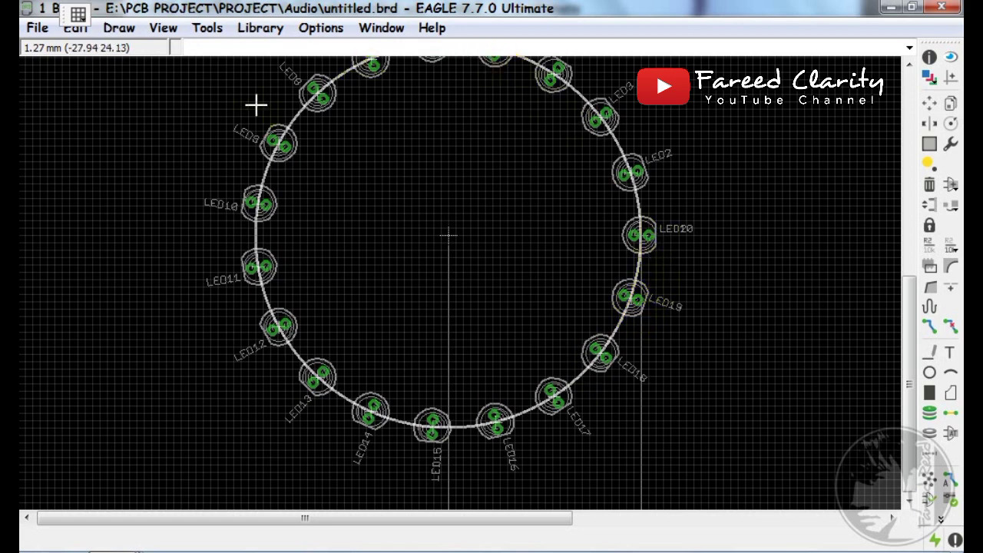
pyautogui.click(247, 193)
pyautogui.click(249, 193)
pyautogui.click(275, 332)
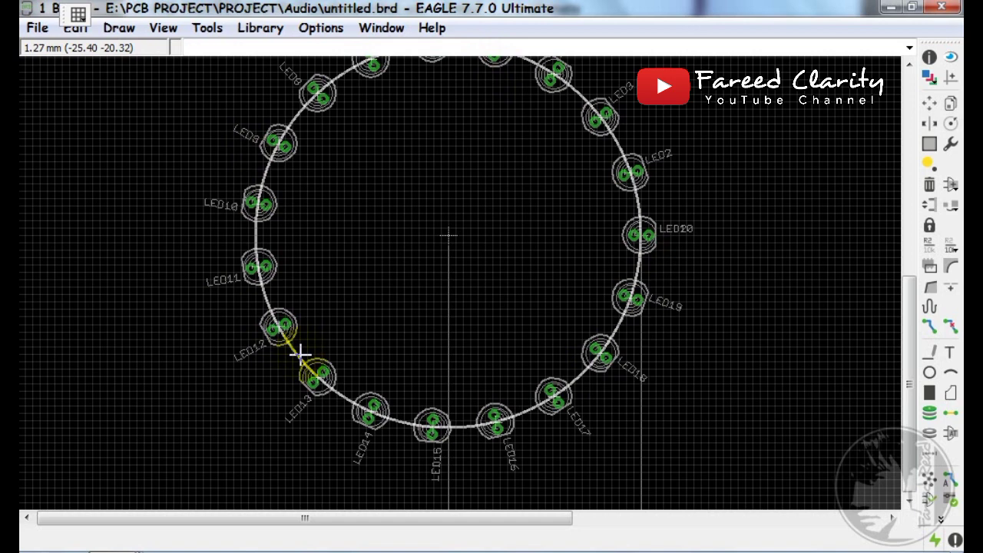
pyautogui.click(299, 353)
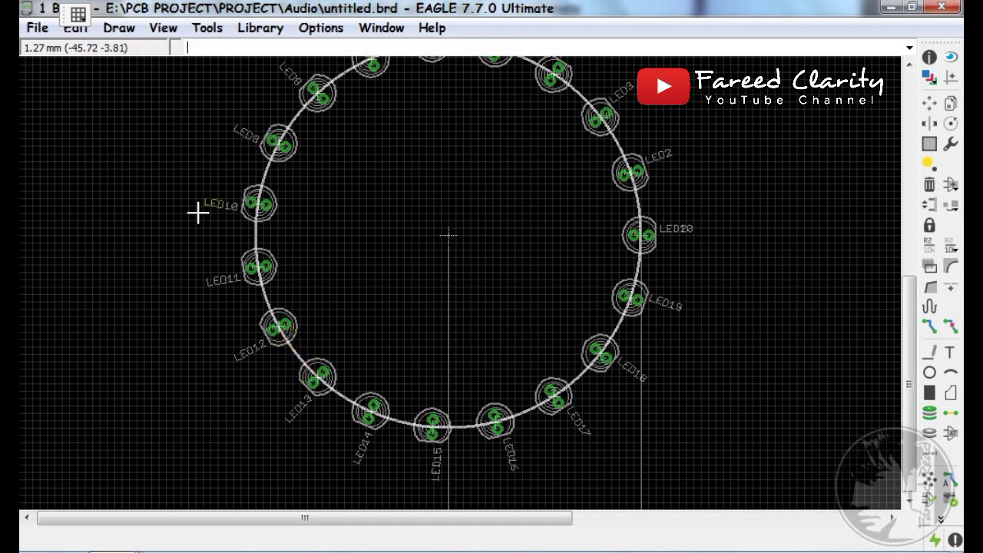
# Start a new circular element array with the prefix LED, a radius of 33 and 20 components
pyautogui.click(209, 28)
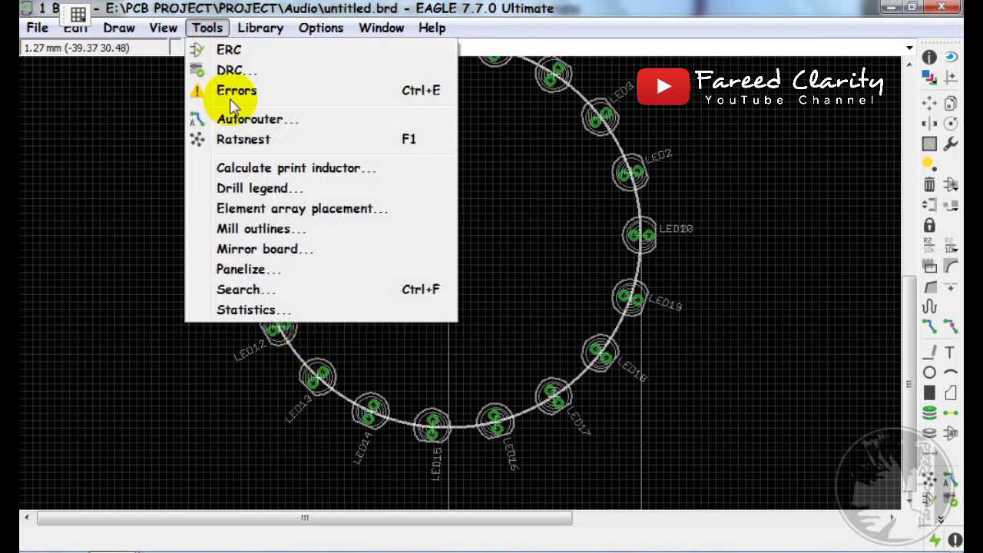
pyautogui.click(286, 208)
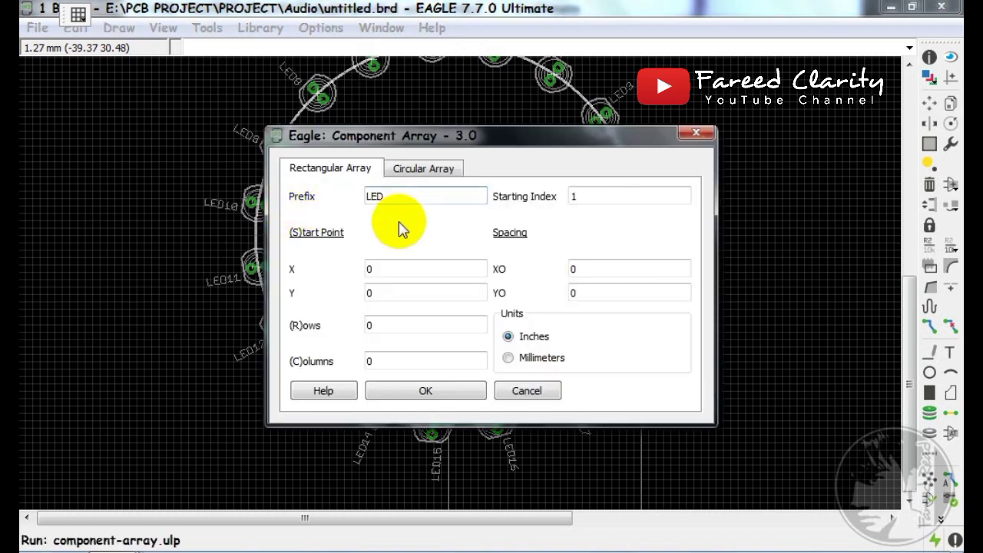
pyautogui.click(423, 169)
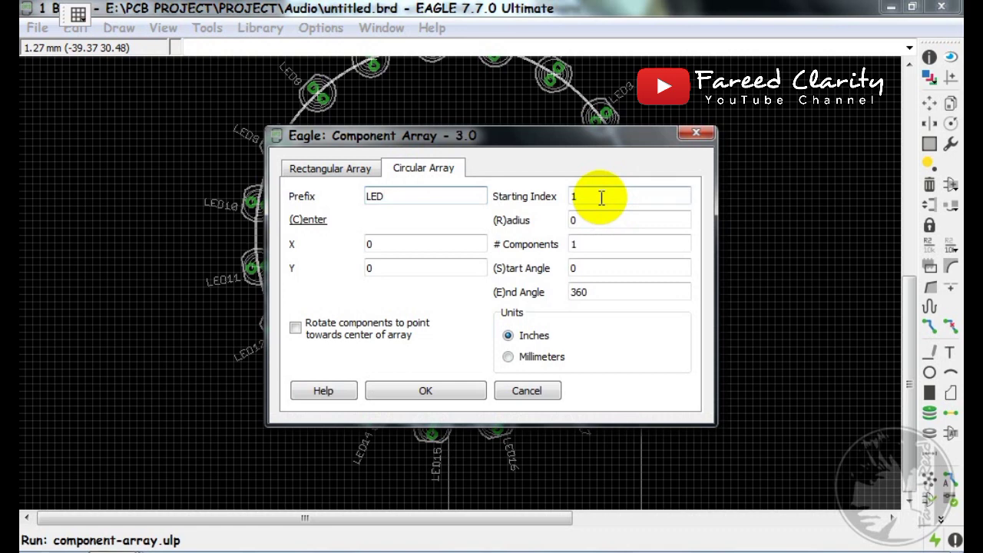
pyautogui.doubleClick(582, 220)
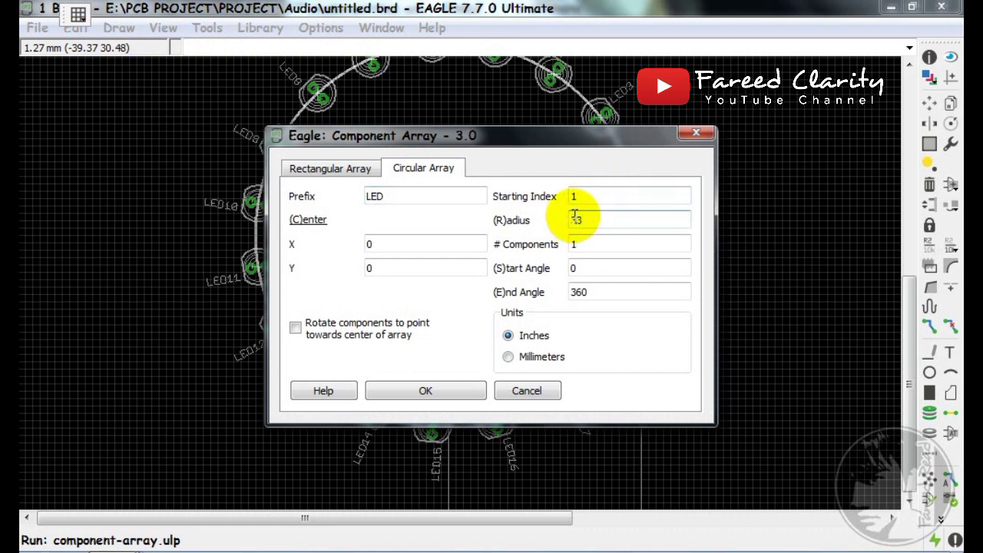
pyautogui.write('33')
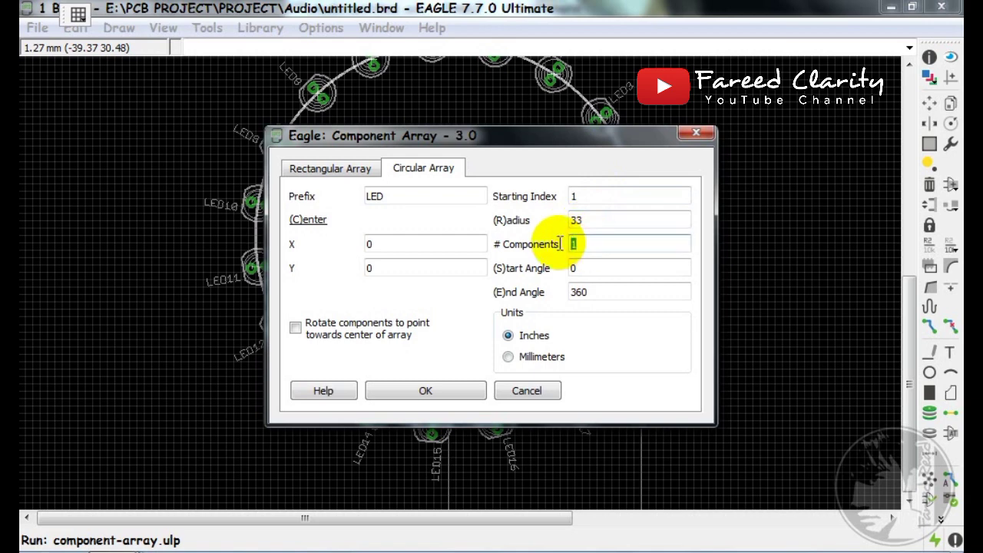
pyautogui.doubleClick(572, 244)
pyautogui.write('20')
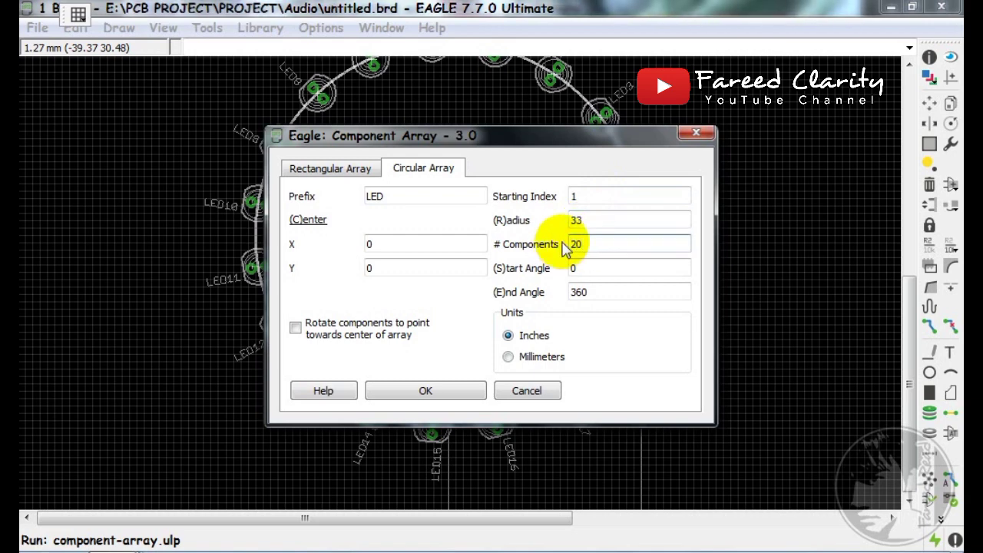
# Set the circular array's start angle to -45 and its end angle to 225
pyautogui.doubleClick(573, 269)
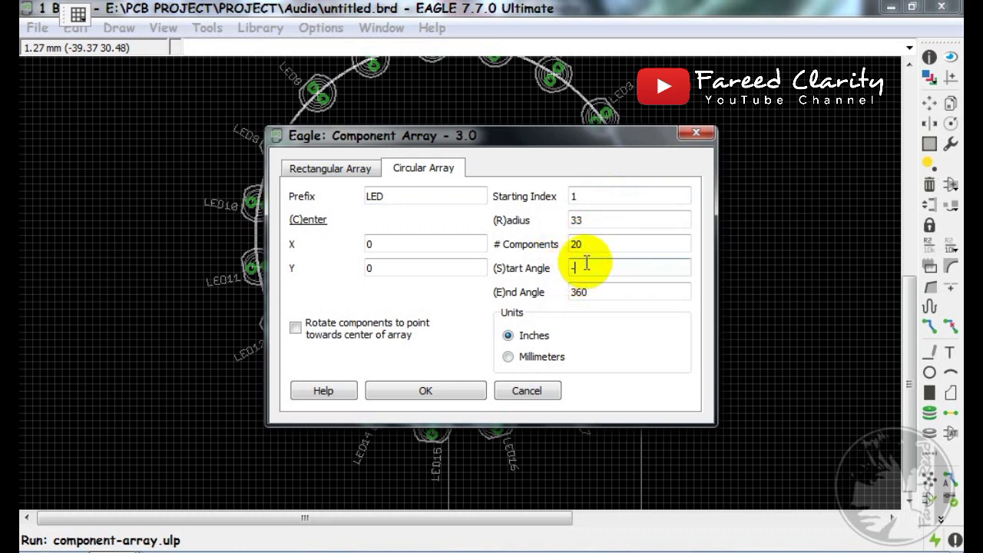
pyautogui.write('-45')
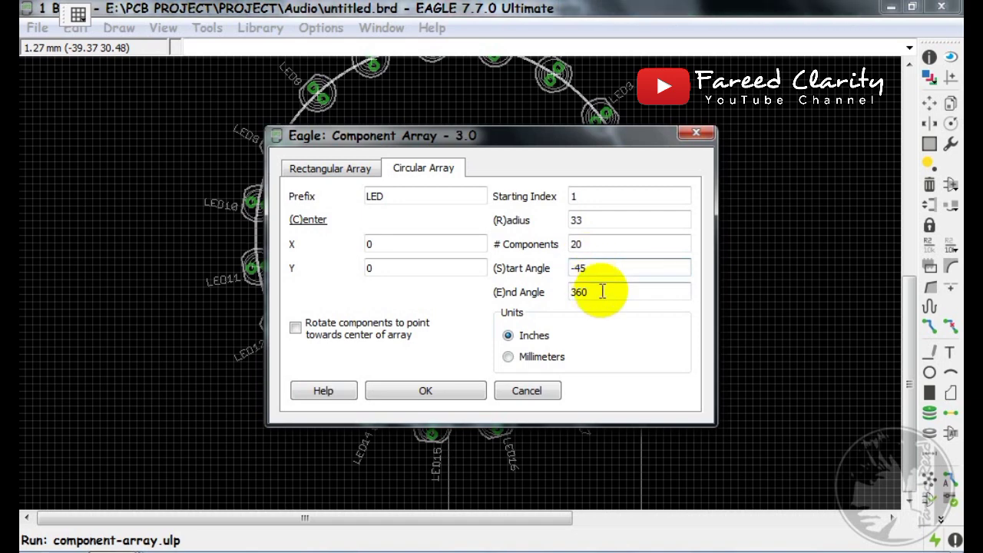
pyautogui.doubleClick(603, 291)
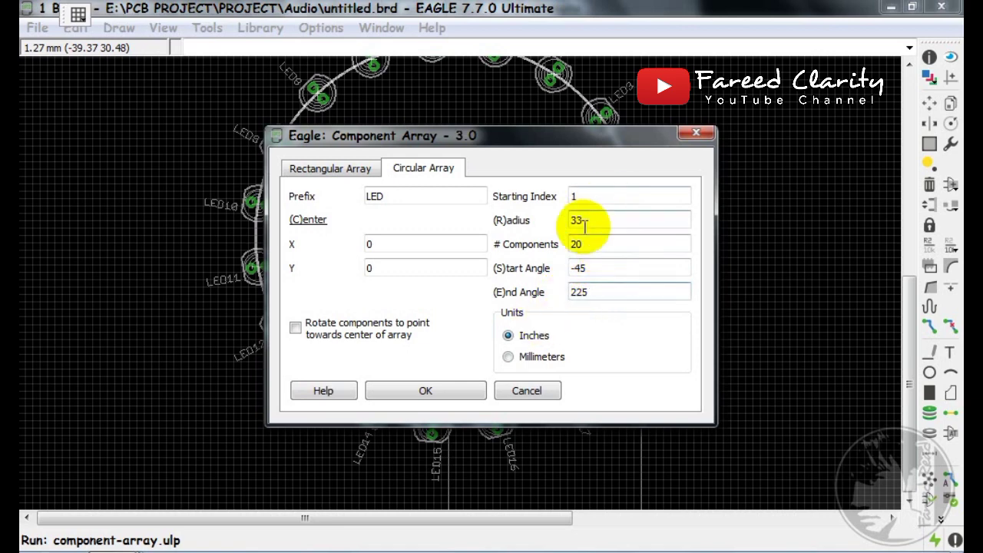
# Switch the array units to millimetres, rotate the components towards the array centre and apply the array
pyautogui.click(519, 360)
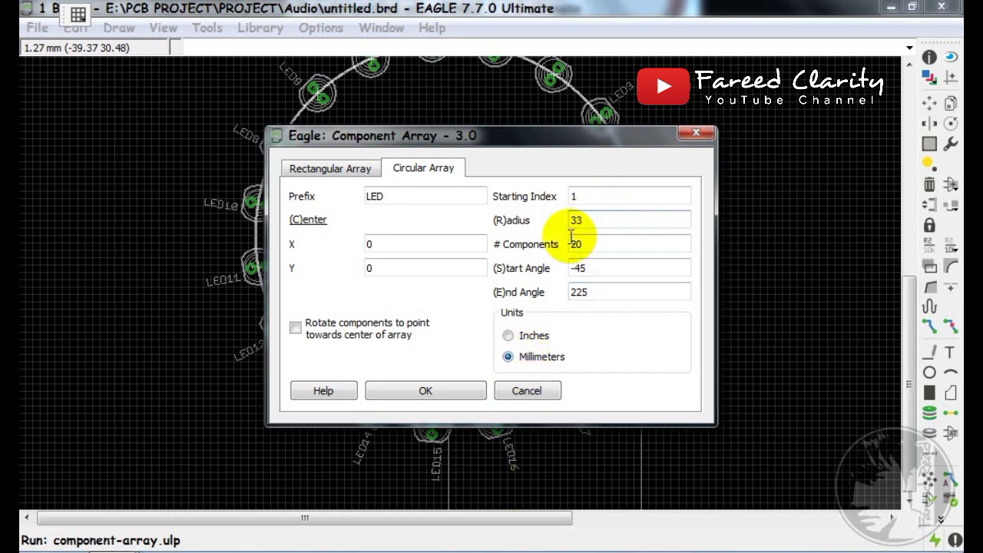
pyautogui.click(296, 327)
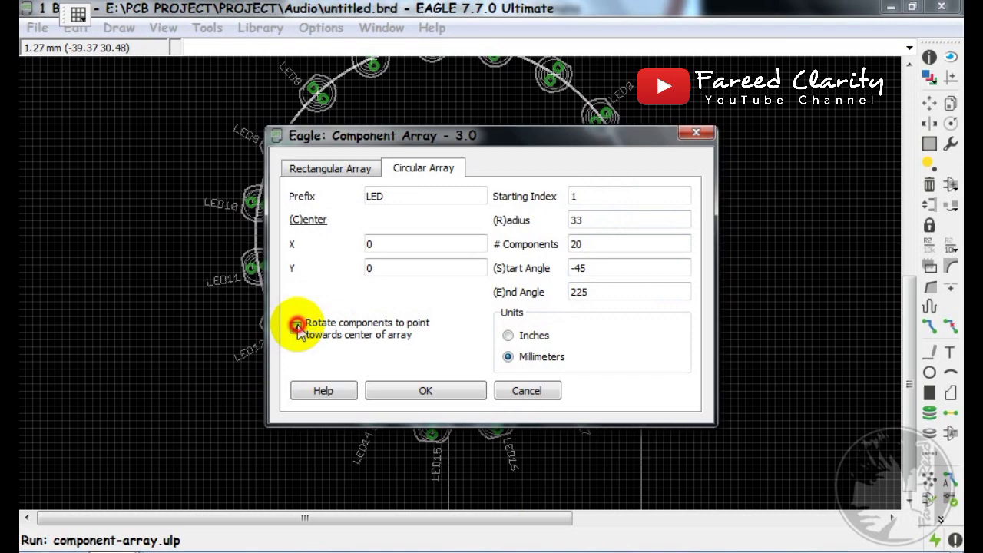
pyautogui.click(415, 390)
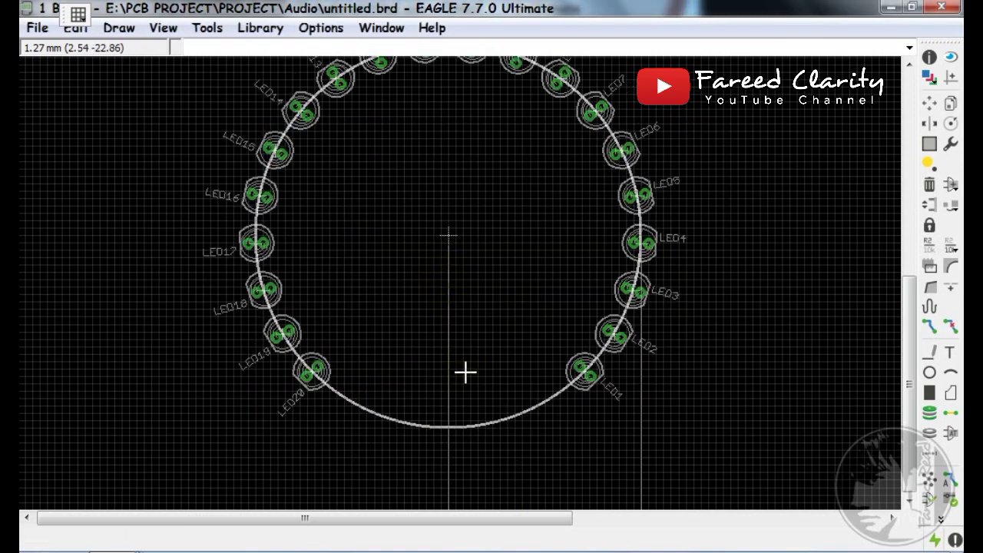
# Examine the LED order and spacing along the open arc from LED1 to LED20
pyautogui.scroll(-3, 467, 371)
pyautogui.scroll(1, 491, 369)
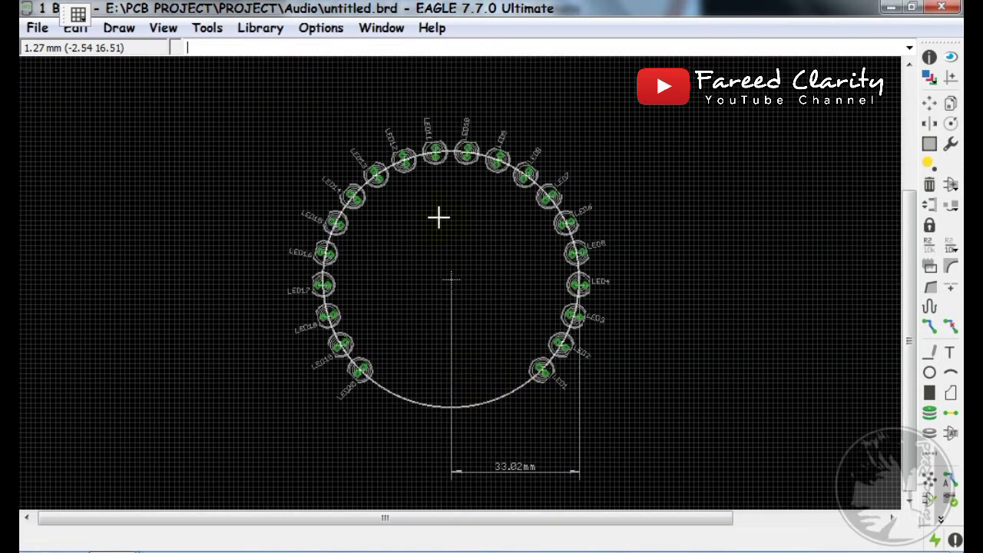
pyautogui.scroll(2, 540, 340)
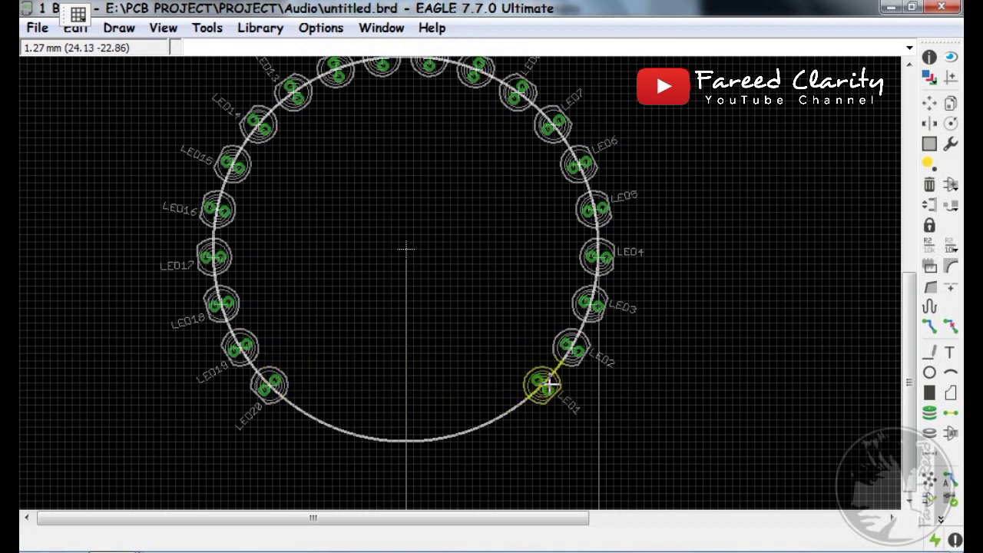
pyautogui.scroll(-2, 540, 386)
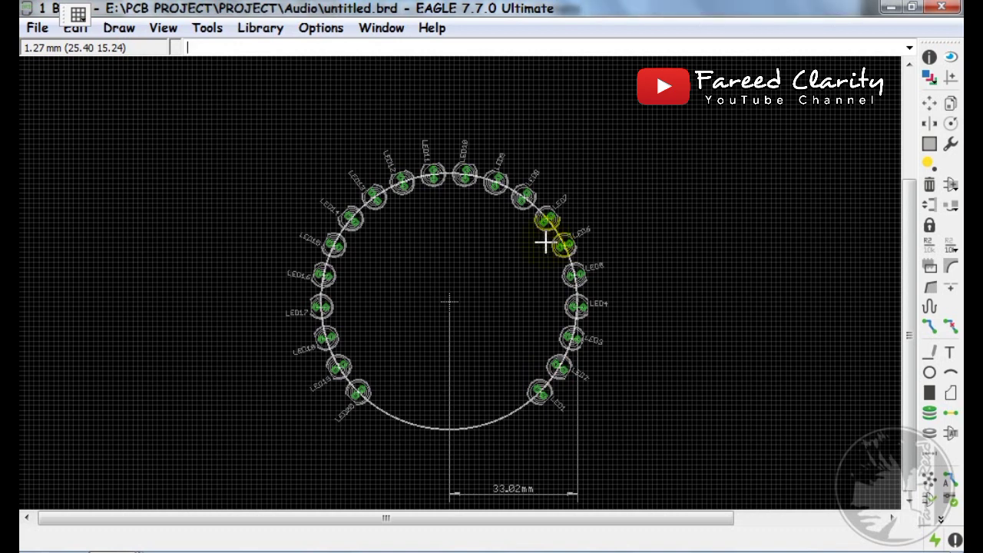
pyautogui.scroll(2, 545, 242)
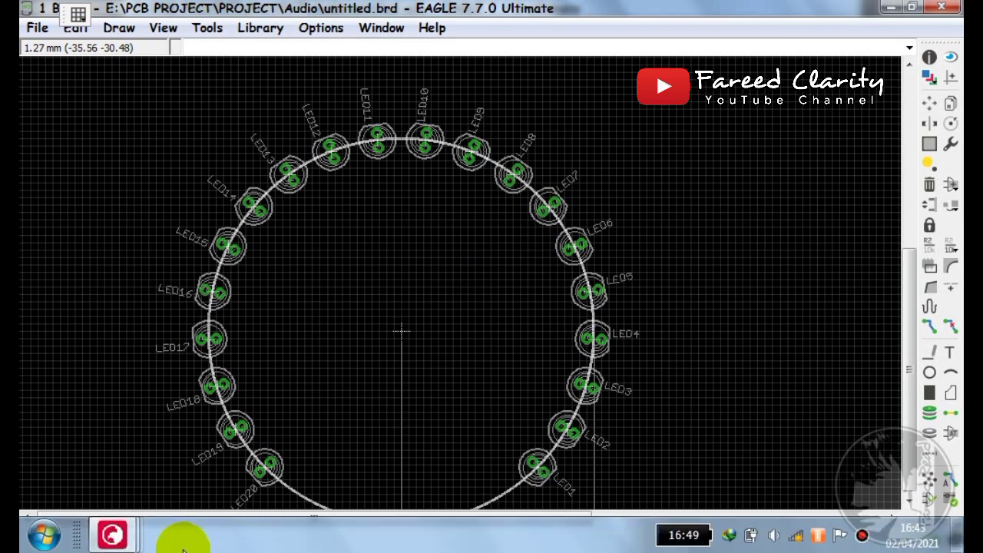
# Compare the arc with the LEDTachometer.brd preview in the control panel, and inspect the end LEDs back on the board
pyautogui.click(111, 534)
pyautogui.click(175, 403)
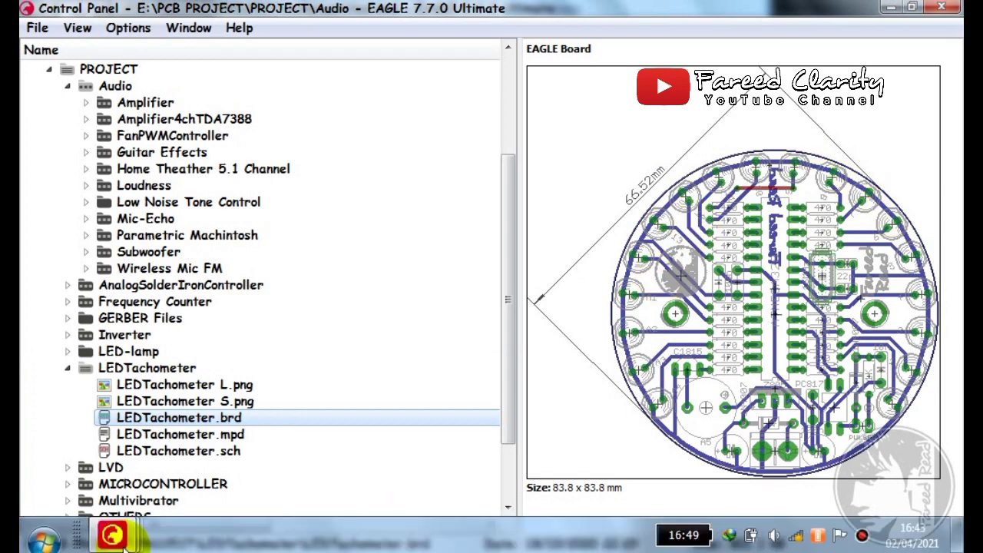
pyautogui.click(112, 534)
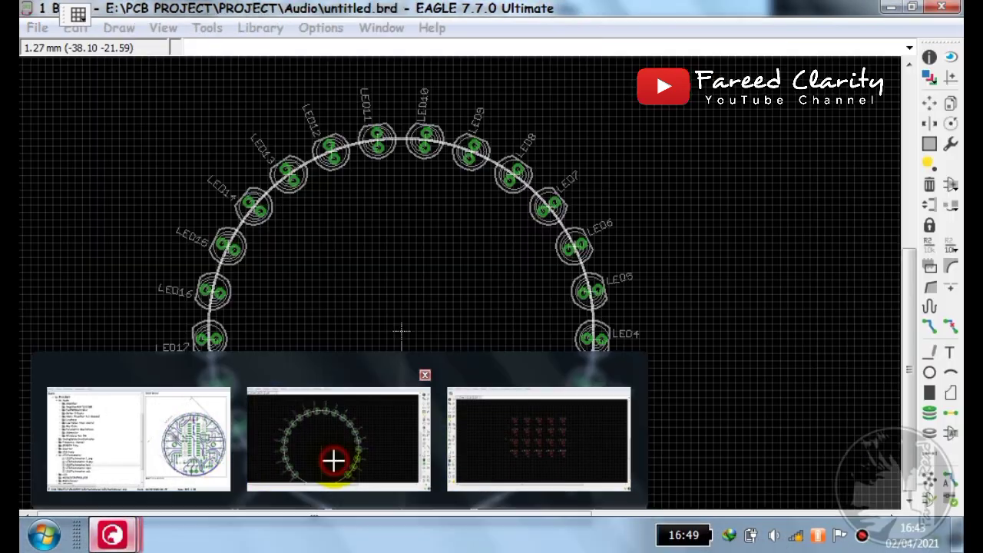
pyautogui.click(333, 459)
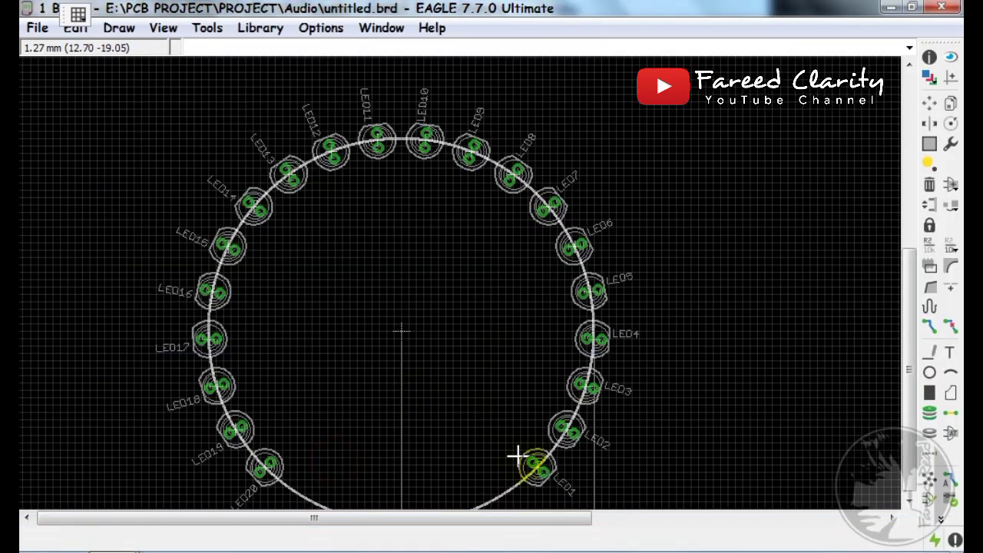
pyautogui.scroll(-2, 423, 300)
pyautogui.scroll(1, 428, 368)
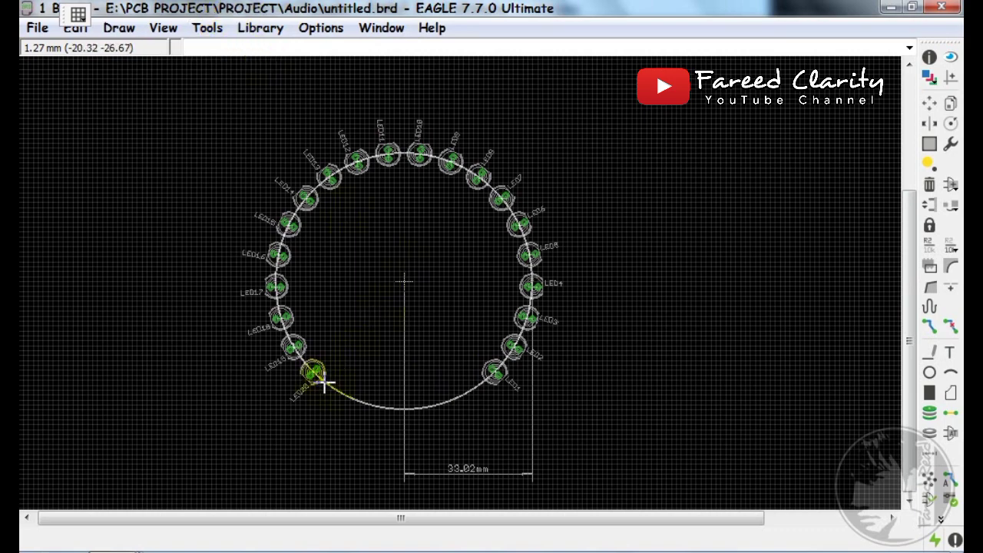
pyautogui.scroll(1, 324, 384)
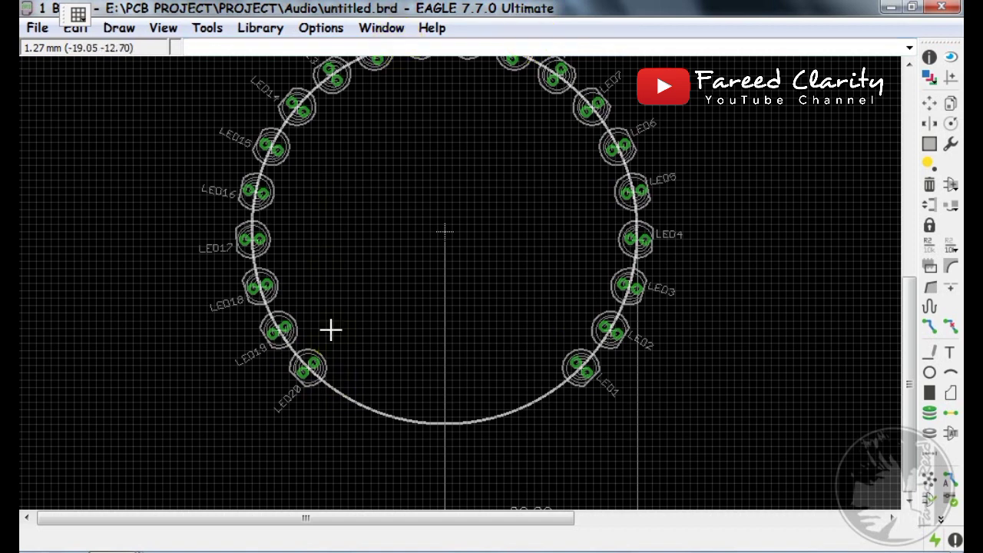
pyautogui.scroll(-1, 338, 299)
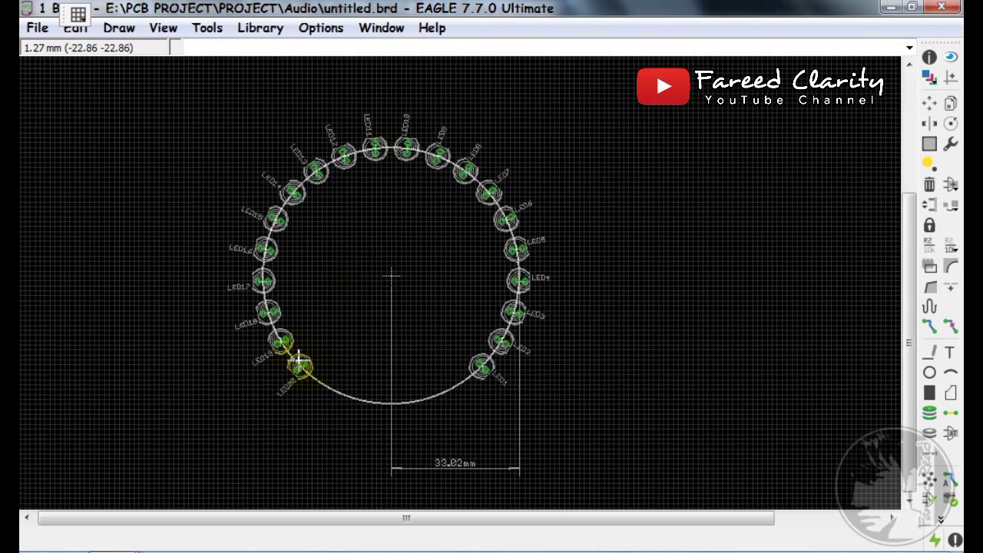
# Start a new circular component array with 18 components and a radius of 33
pyautogui.click(207, 27)
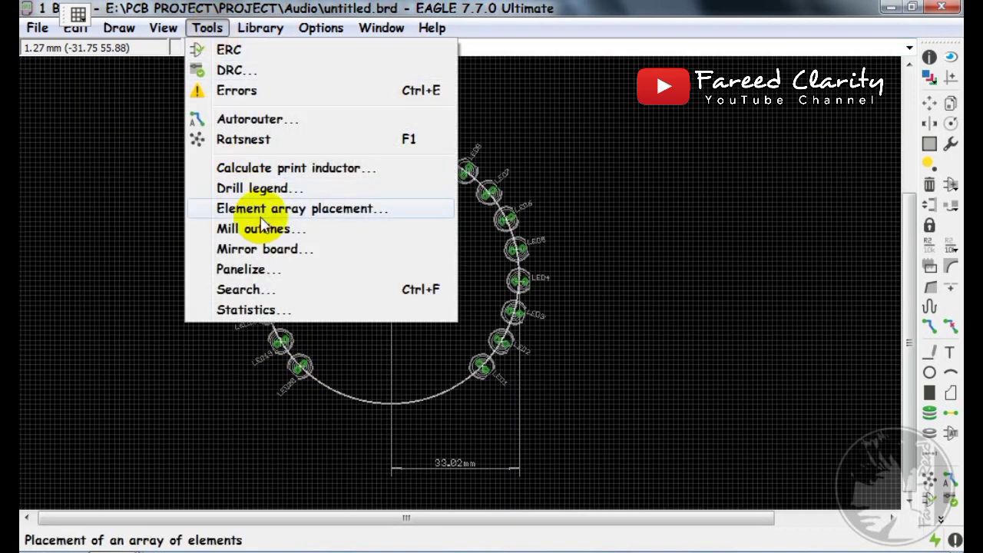
pyautogui.click(308, 208)
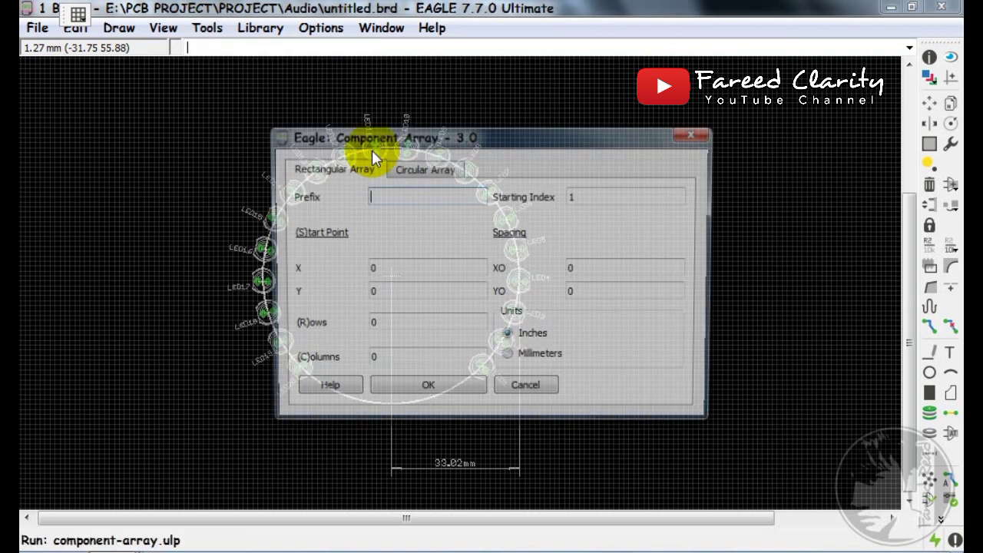
pyautogui.click(423, 169)
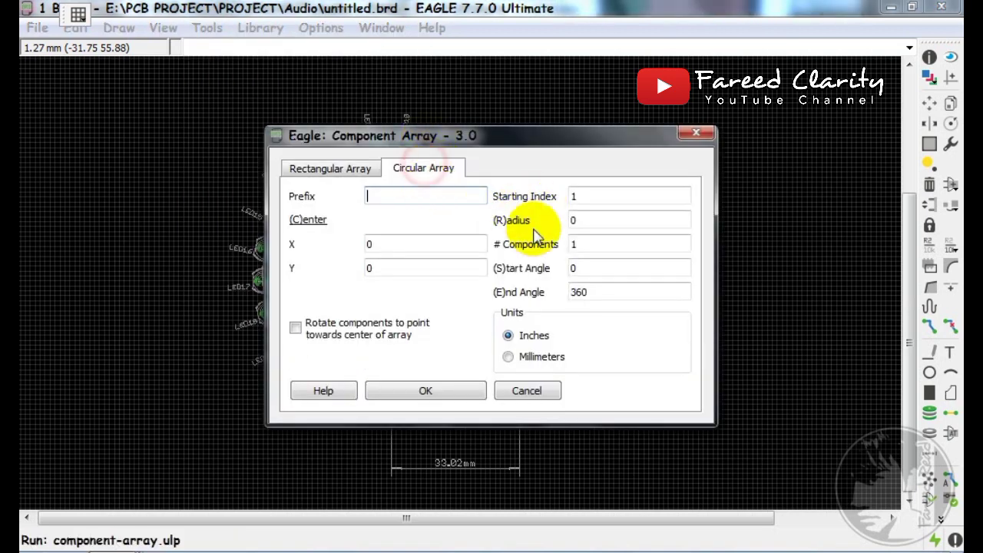
pyautogui.click(588, 245)
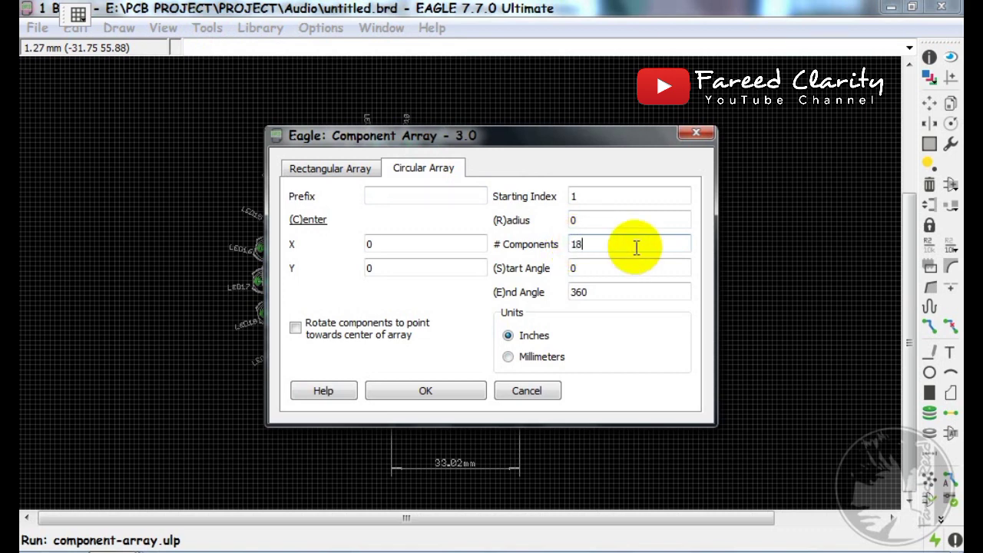
pyautogui.doubleClick(572, 221)
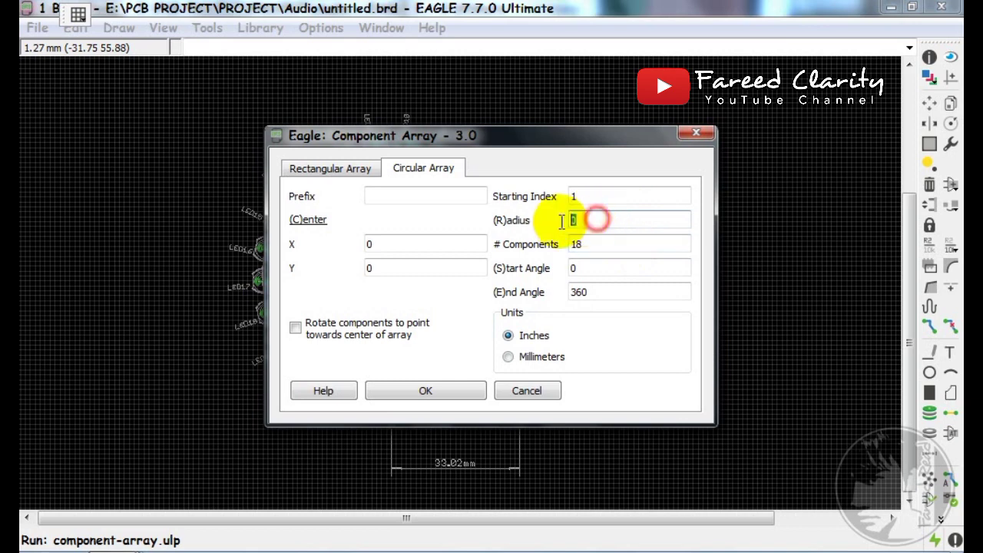
pyautogui.write('33')
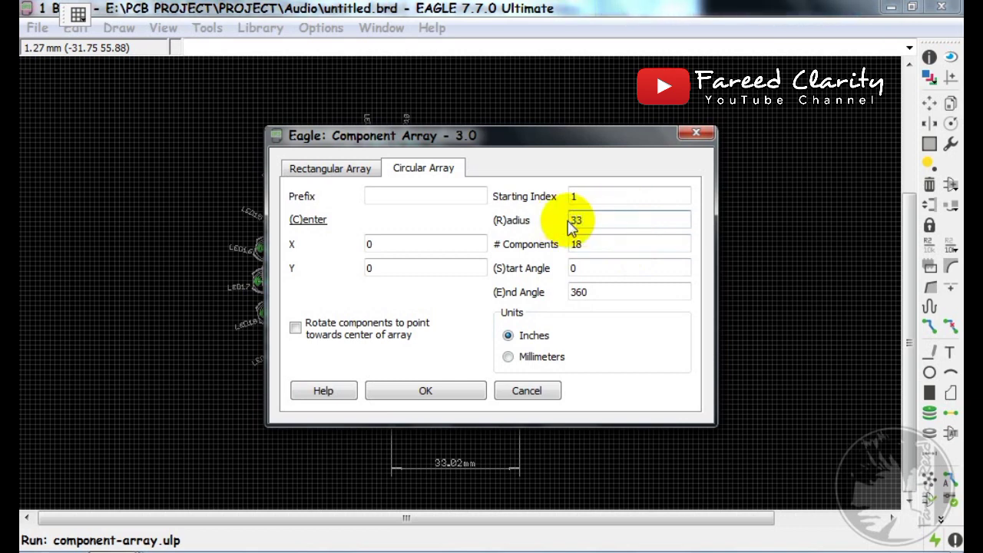
# Set the array's start angle to -45 and end angle to 225, in millimetres, with components rotated towards the centre
pyautogui.doubleClick(588, 266)
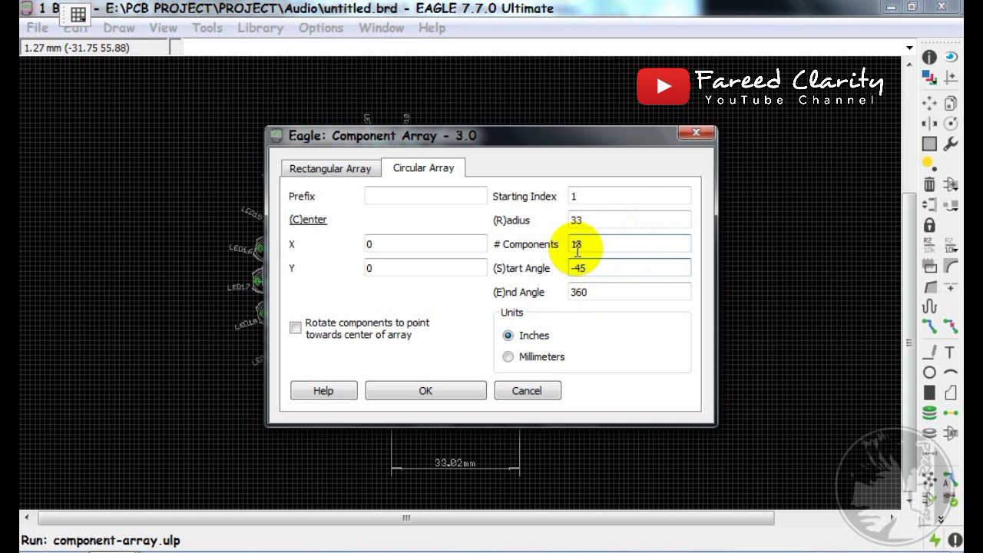
pyautogui.doubleClick(574, 292)
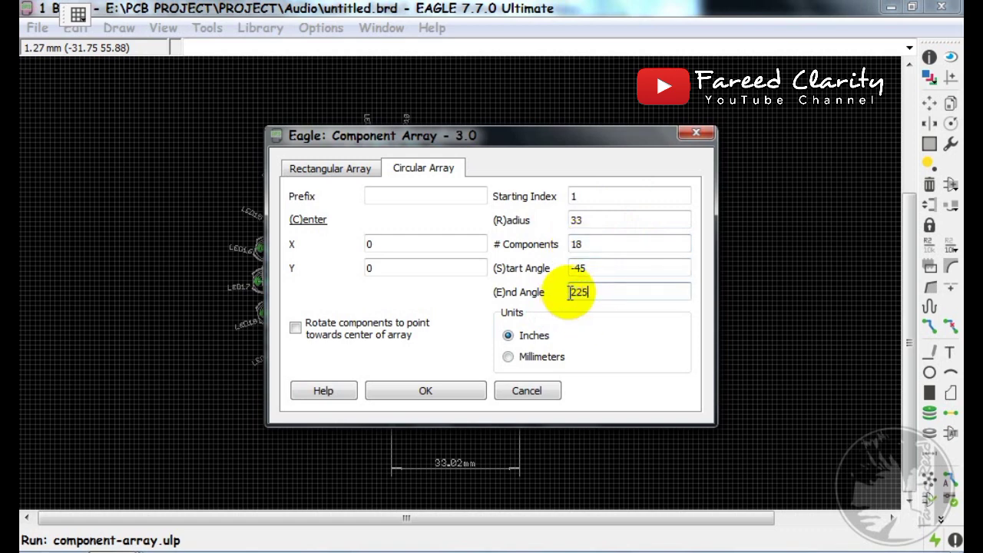
pyautogui.click(509, 357)
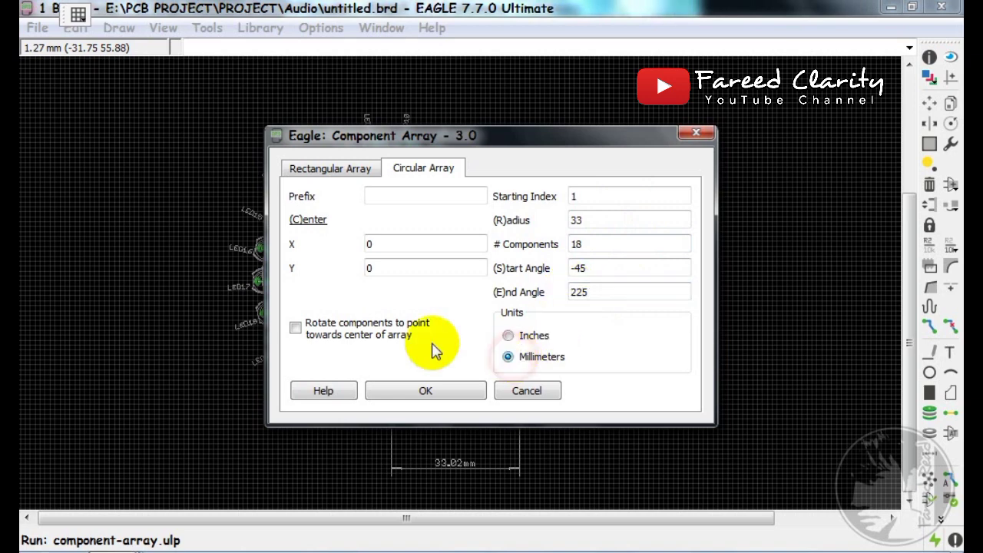
pyautogui.click(306, 326)
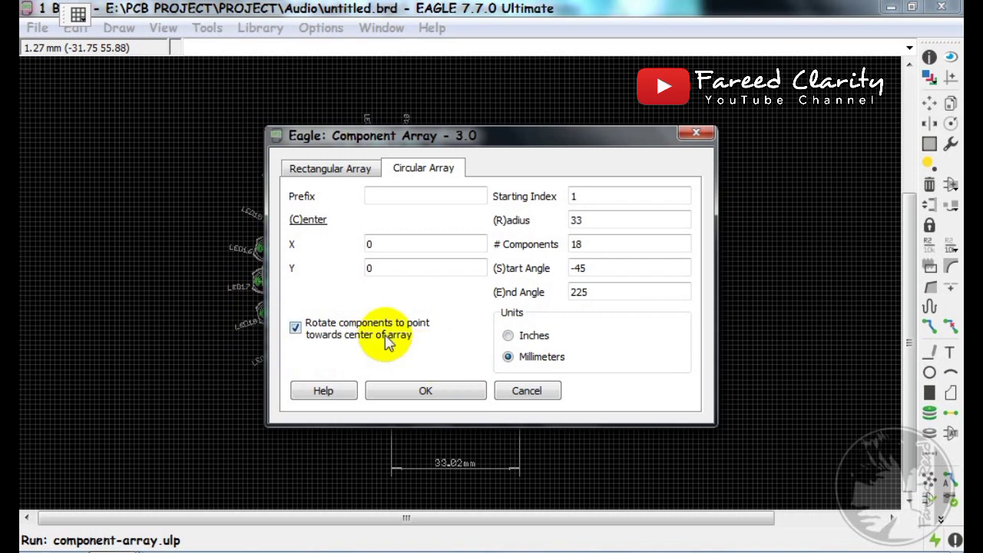
# Enter LED as the component prefix and apply the 18-component circular array
pyautogui.click(434, 392)
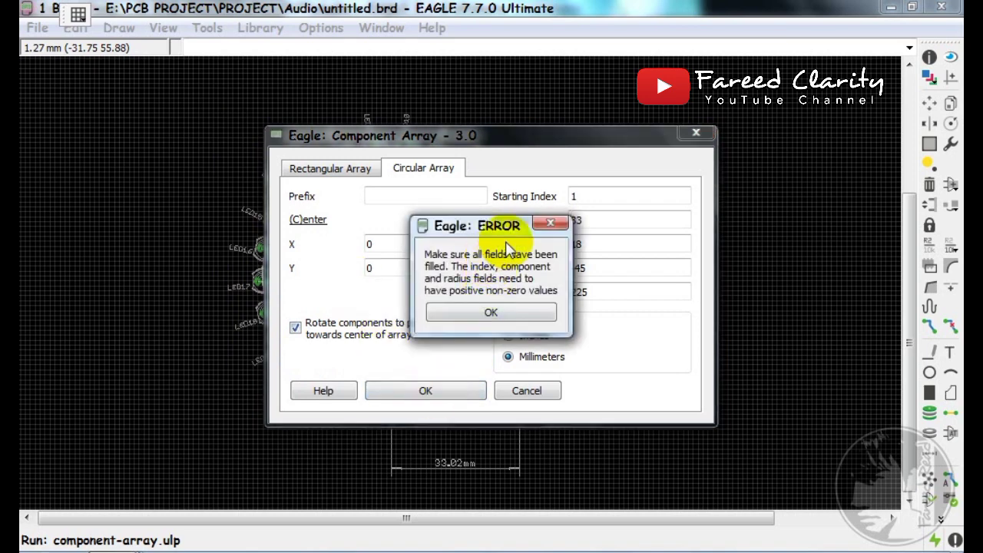
pyautogui.click(548, 222)
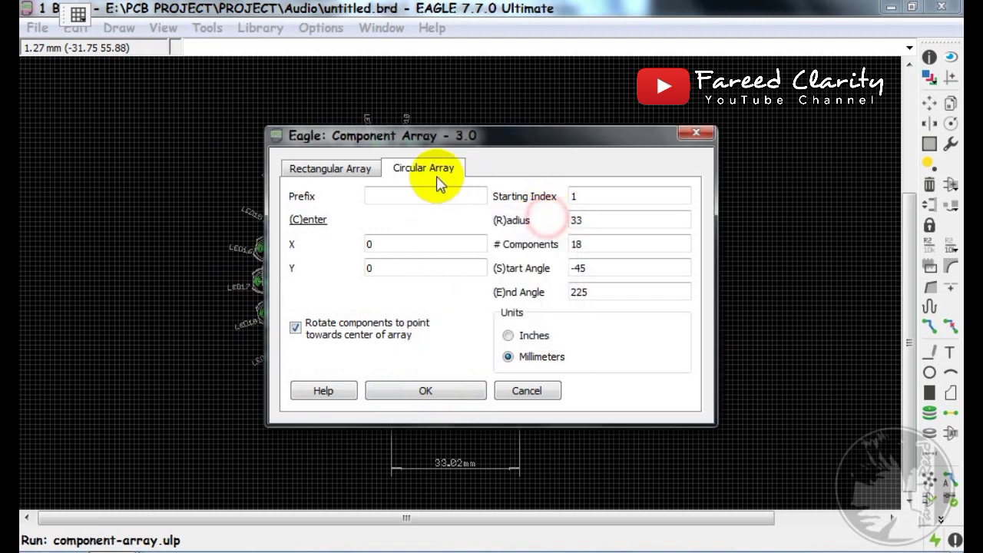
pyautogui.click(413, 196)
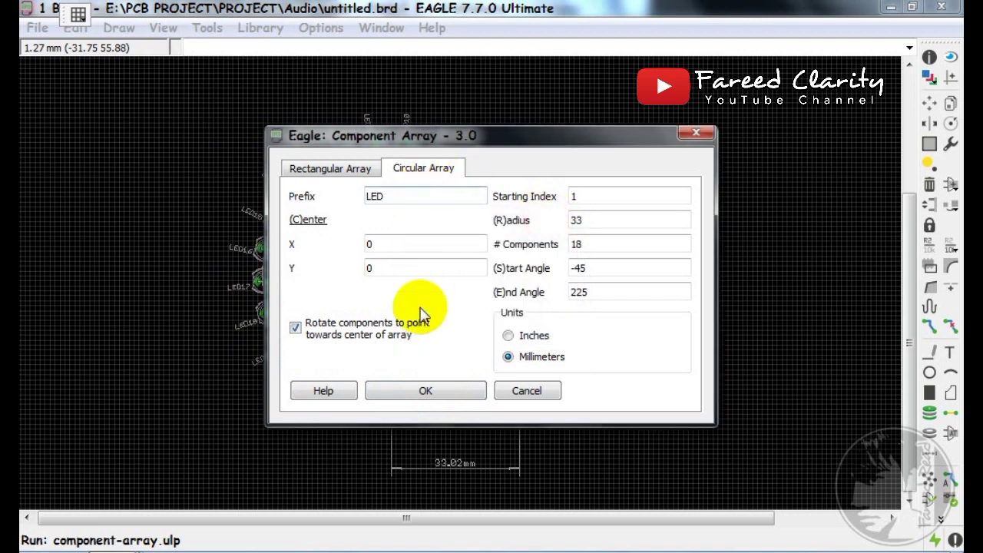
pyautogui.click(451, 390)
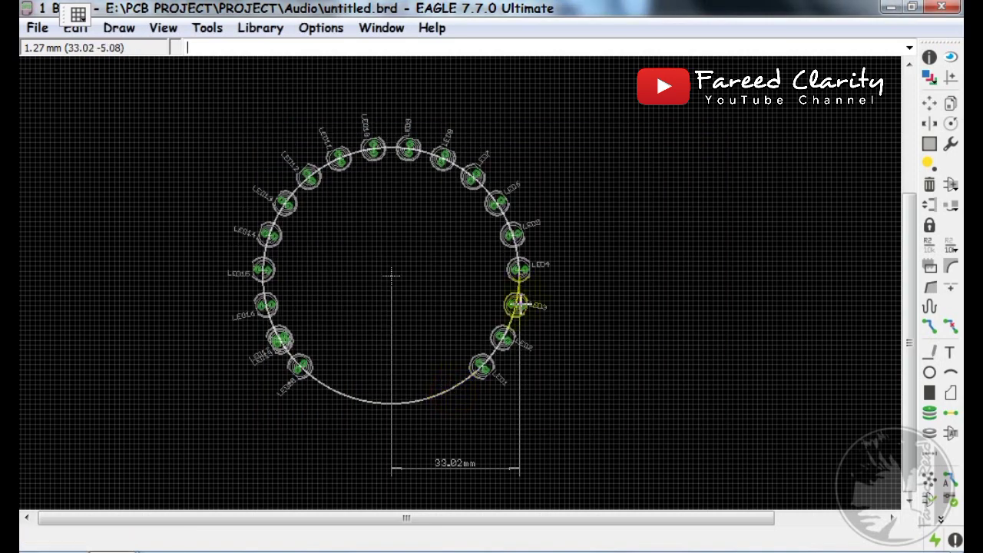
# Move the reference circle away from the LED arc into the empty area to its right
pyautogui.click(930, 103)
pyautogui.click(308, 357)
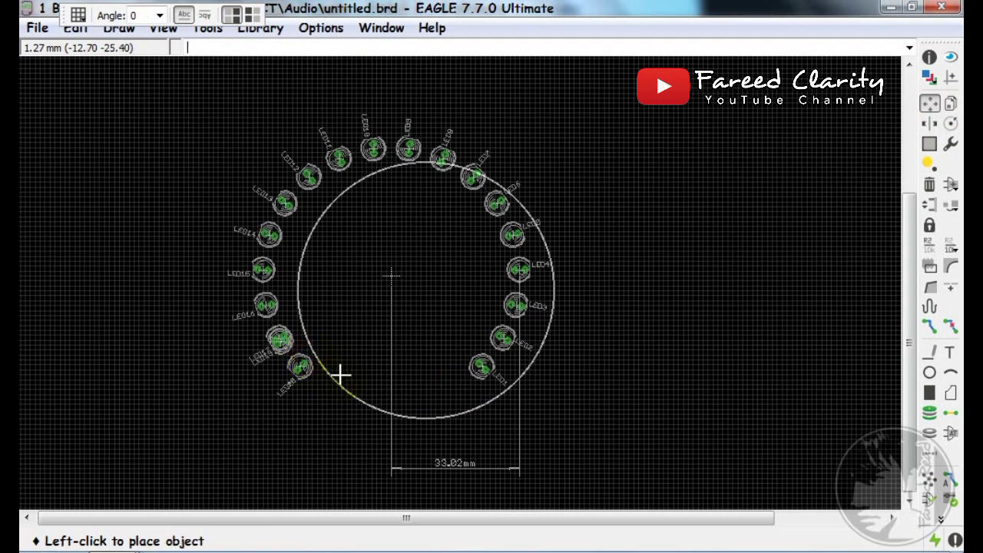
pyautogui.click(594, 287)
# Move LED20 off LED18 to an empty spot outside the arc's lower left end
pyautogui.scroll(5, 292, 355)
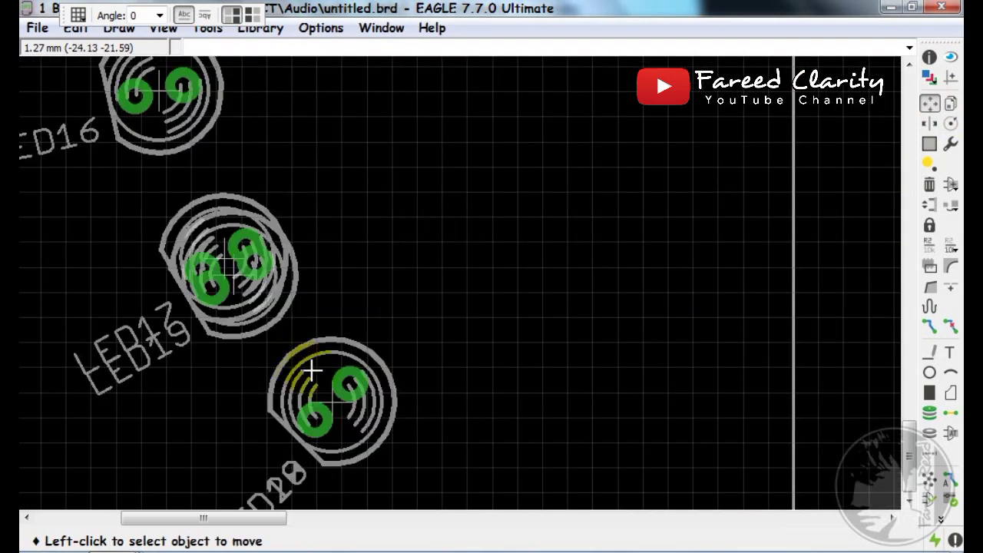
pyautogui.click(332, 378)
pyautogui.scroll(-4, 374, 303)
pyautogui.click(401, 290)
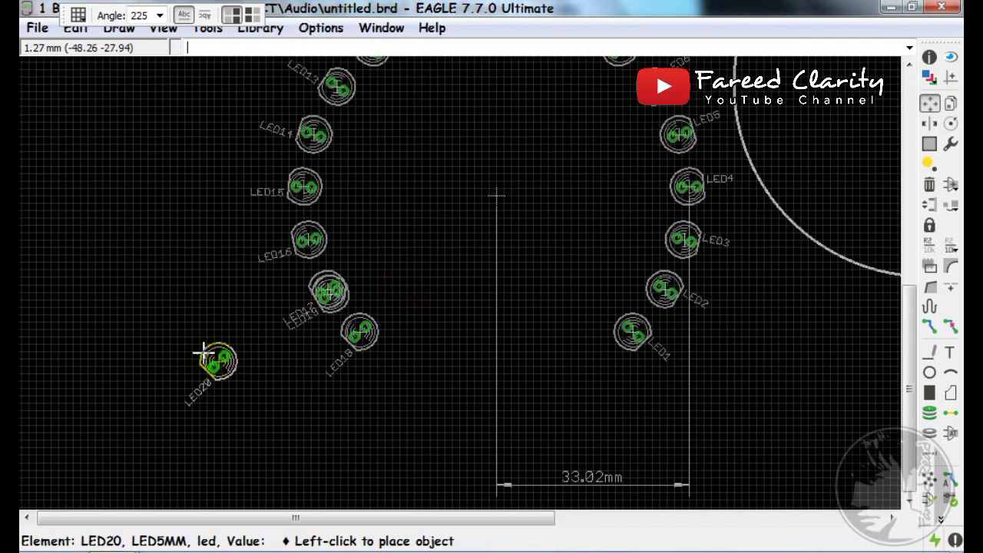
pyautogui.click(187, 325)
# Move LED19 off LED17 and place it outside the arc, just below LED20
pyautogui.click(332, 294)
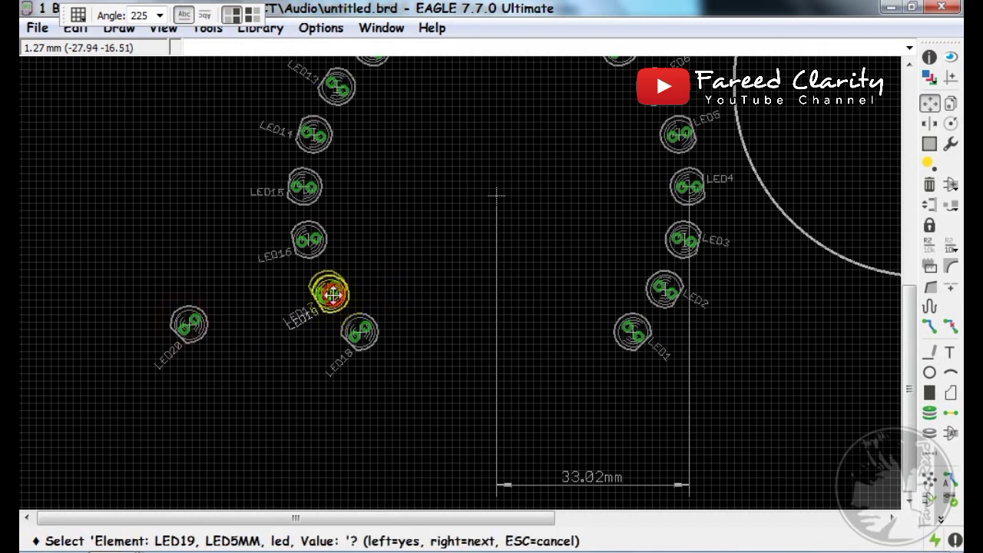
pyautogui.click(256, 353)
pyautogui.click(210, 406)
# Move the reference circle back onto the arc of LED1 to LED18
pyautogui.scroll(-4, 405, 357)
pyautogui.scroll(2, 405, 357)
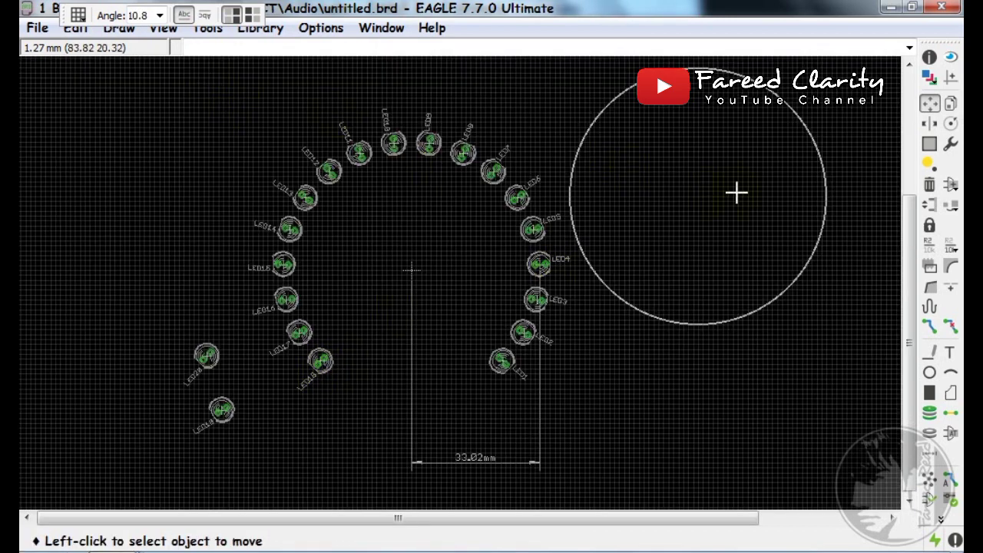
pyautogui.click(751, 307)
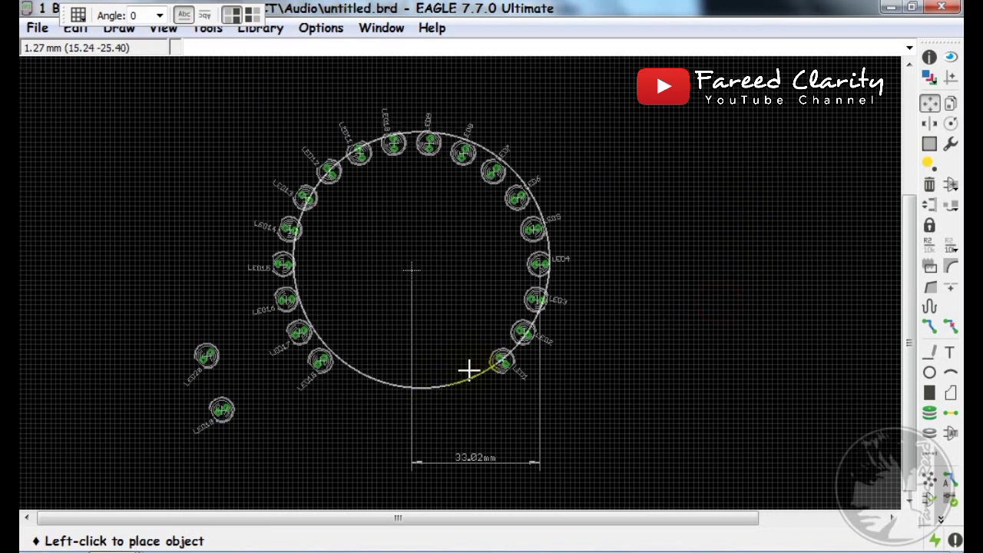
pyautogui.click(466, 376)
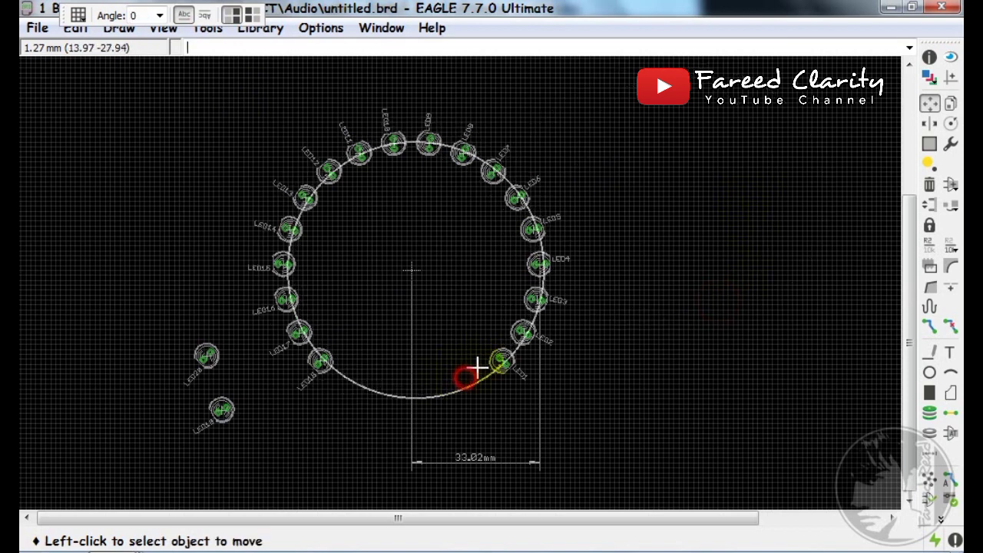